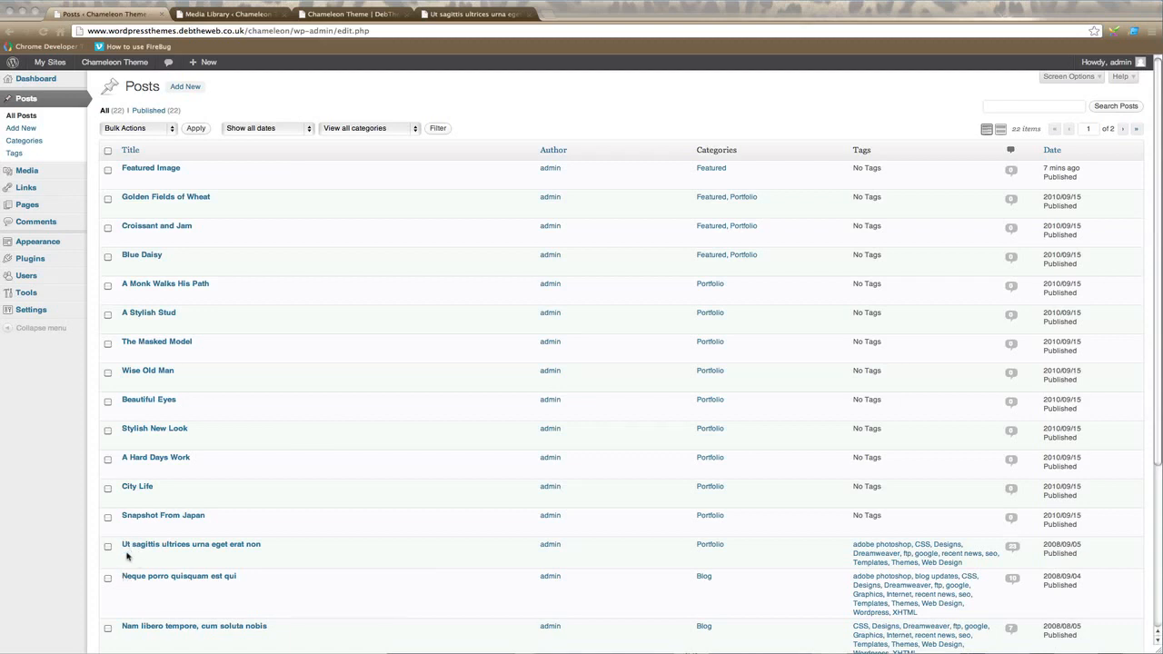
Open the post "Ut sagittis ultrices urna eget erat non" for editing and change its title to "Bird of Paradise Flower".
{"action": "mouse_move", "coordinate": [129, 556]}
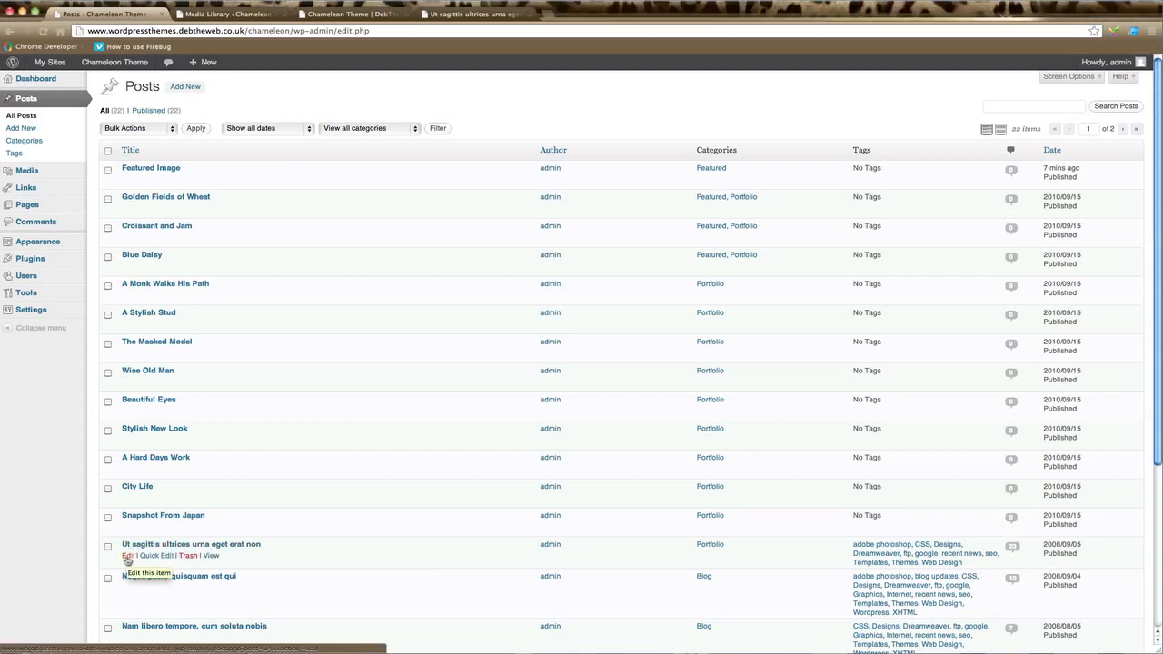
{"action": "left_click", "coordinate": [127, 556]}
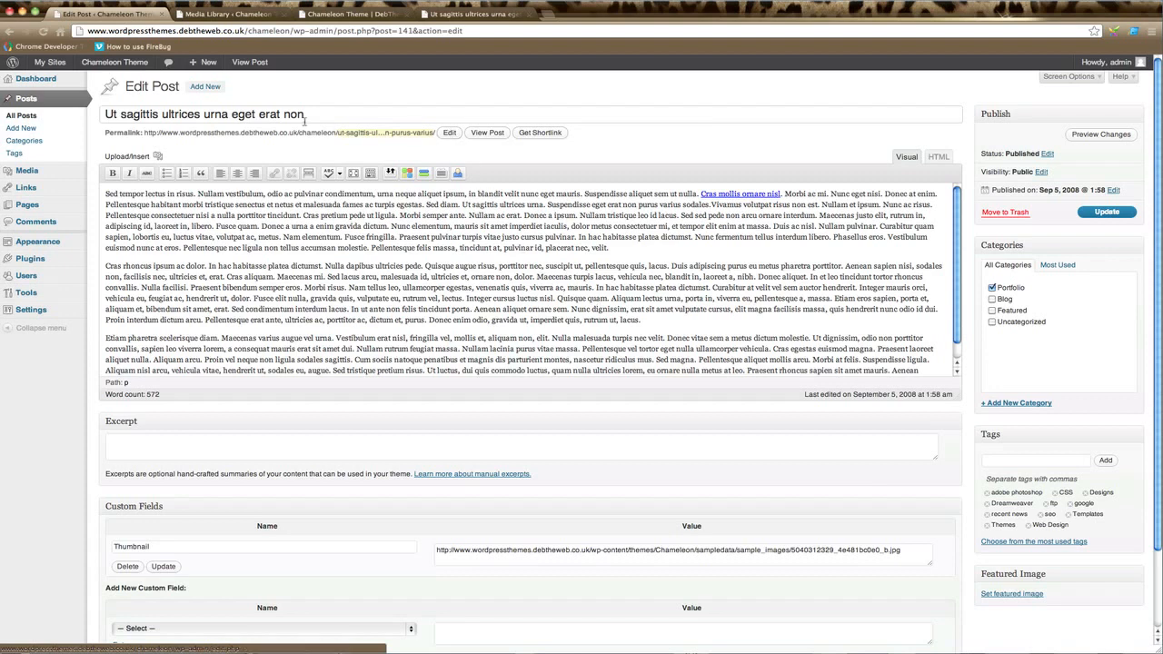
{"action": "left_click_drag", "start_coordinate": [307, 116], "coordinate": [86, 114]}
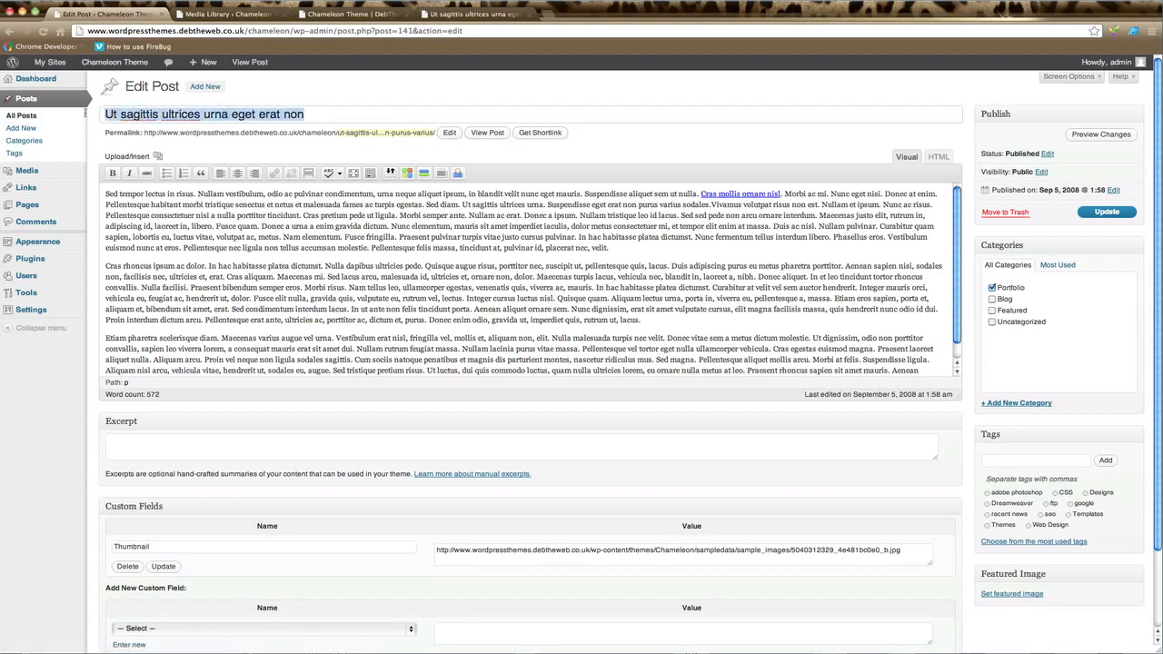
{"action": "type", "text": "Paradise"}
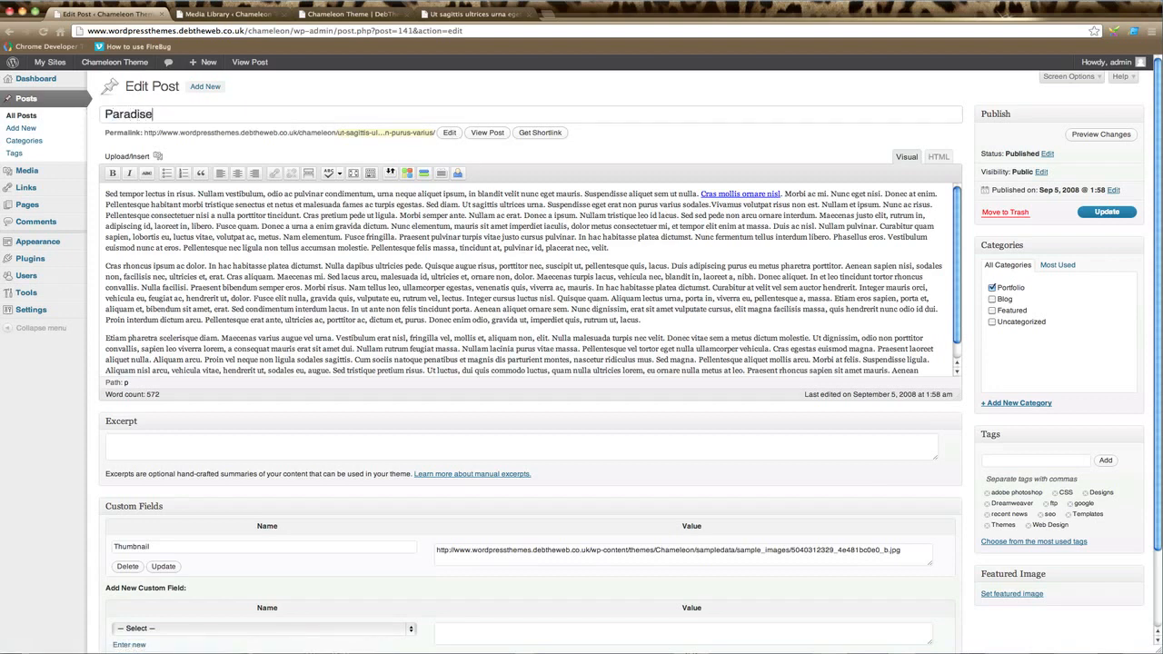
{"action": "type", "text": " Flower"}
{"action": "key", "text": "BackSpace"}
{"action": "key", "text": "BackSpace"}
{"action": "key", "text": "BackSpace"}
{"action": "key", "text": "BackSpace"}
{"action": "key", "text": "BackSpace"}
{"action": "key", "text": "BackSpace"}
{"action": "key", "text": "BackSpace"}
{"action": "key", "text": "BackSpace"}
{"action": "key", "text": "BackSpace"}
{"action": "key", "text": "BackSpace"}
{"action": "key", "text": "BackSpace"}
{"action": "key", "text": "BackSpace"}
{"action": "key", "text": "BackSpace"}
{"action": "key", "text": "BackSpace"}
{"action": "key", "text": "BackSpace"}
{"action": "type", "text": "Br"}
{"action": "key", "text": "BackSpace"}
{"action": "type", "text": "ird of Paradise Flower"}
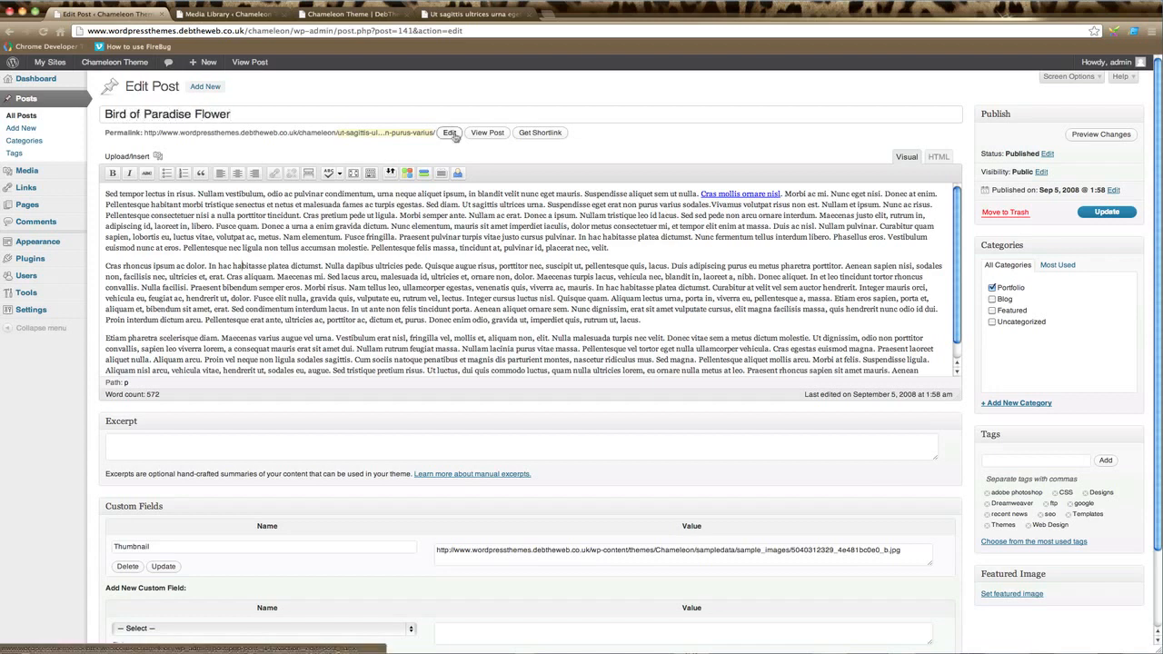
Change the post's permalink slug to bird-of-paradise-flower.
{"action": "left_click", "coordinate": [449, 134]}
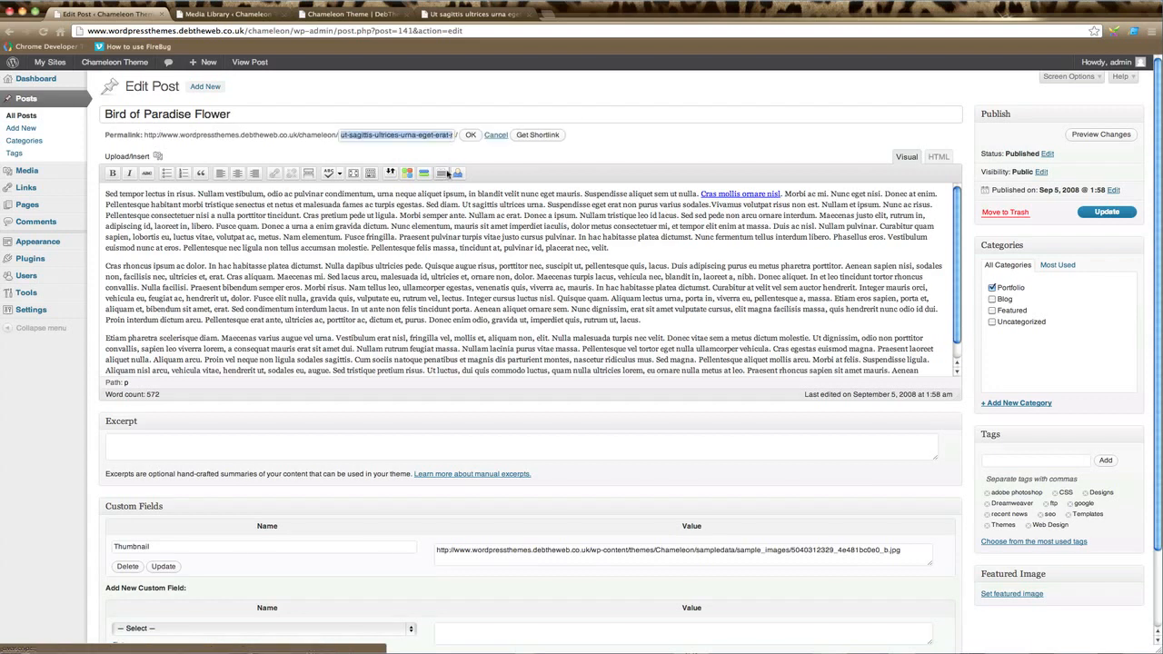
{"action": "type", "text": "bird-of"}
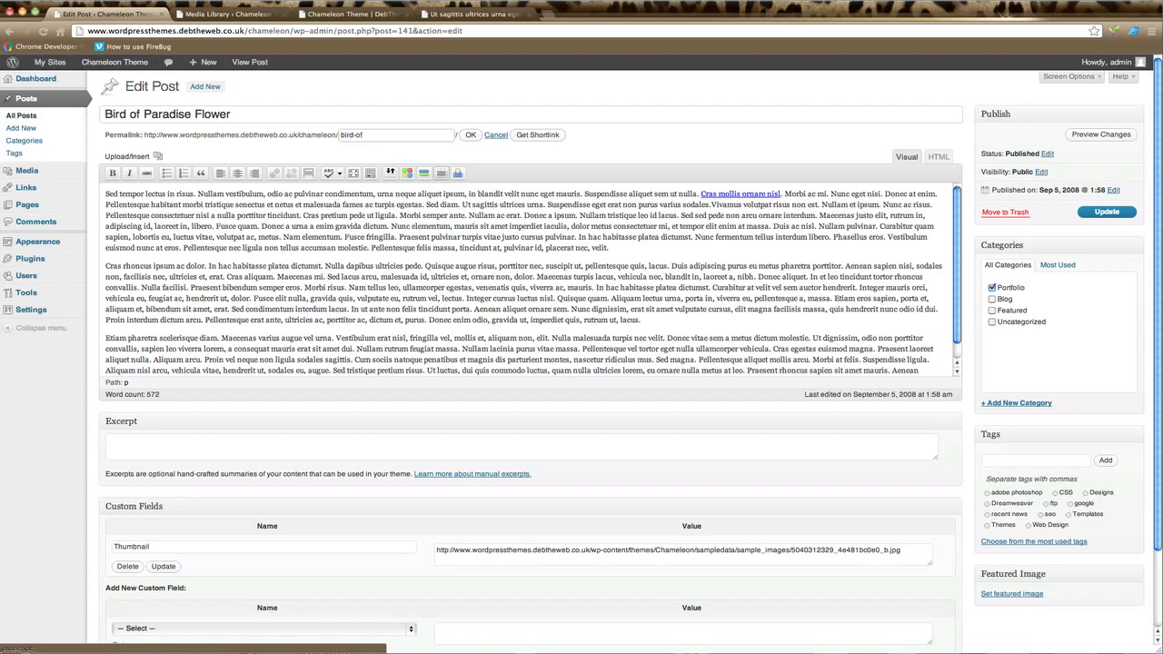
{"action": "type", "text": "-paradise-flower"}
{"action": "left_click", "coordinate": [470, 134]}
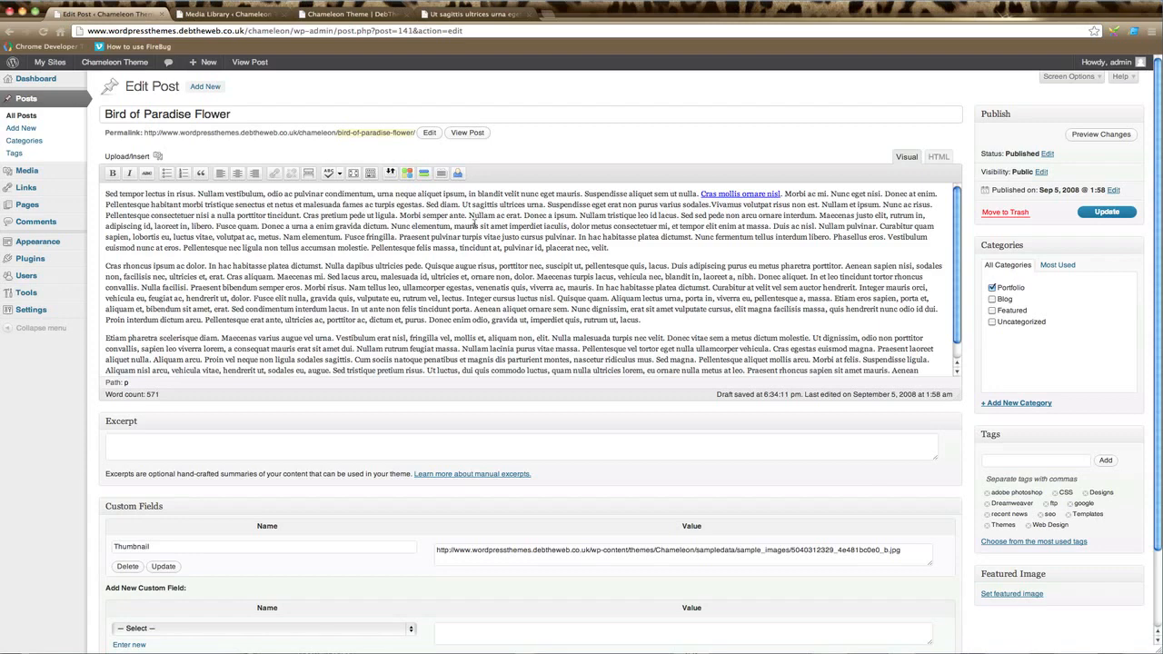
Check the post content in HTML view, return to the Visual editor and show its Kitchen Sink formatting row.
{"action": "left_click", "coordinate": [937, 160]}
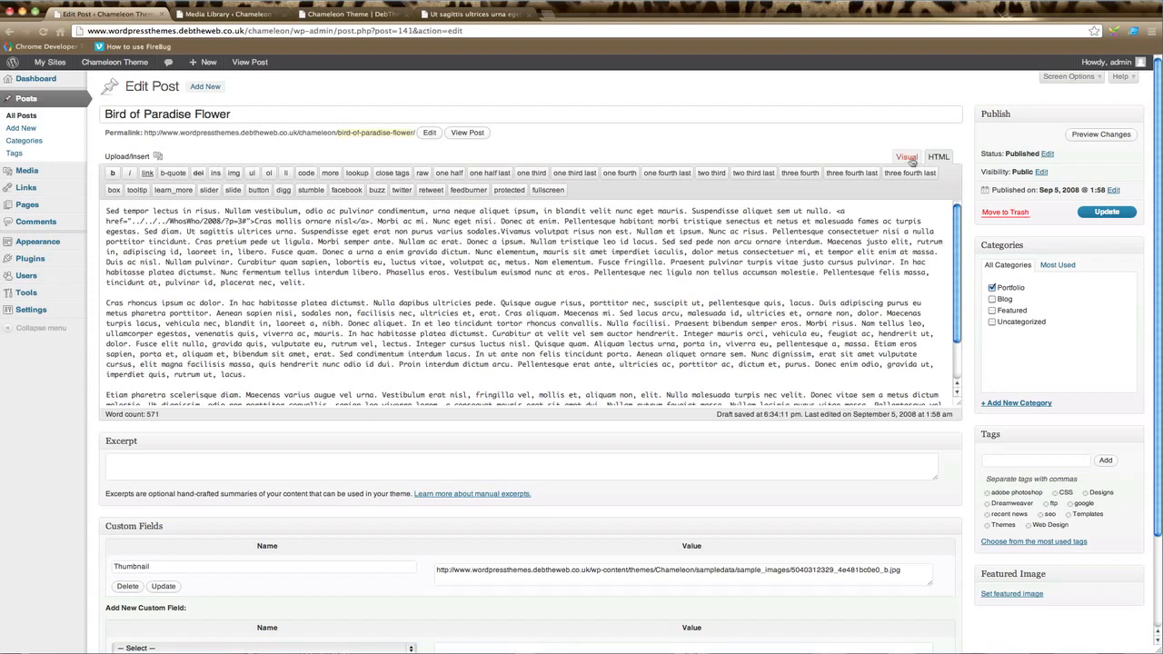
{"action": "left_click", "coordinate": [908, 159]}
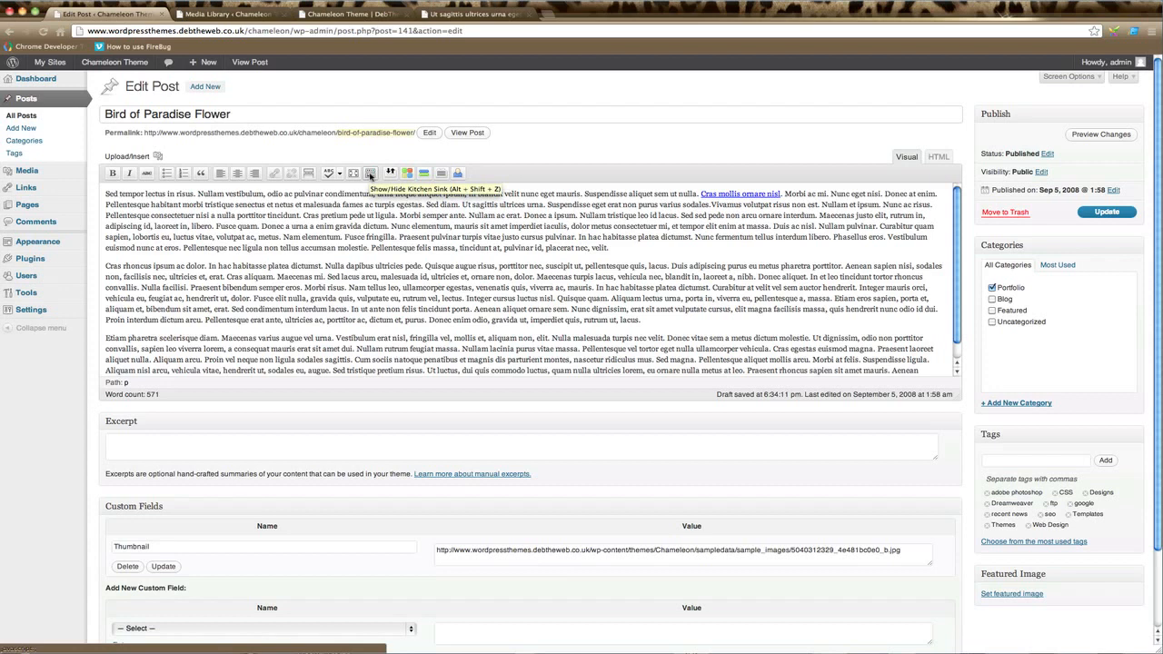
{"action": "left_click", "coordinate": [369, 173]}
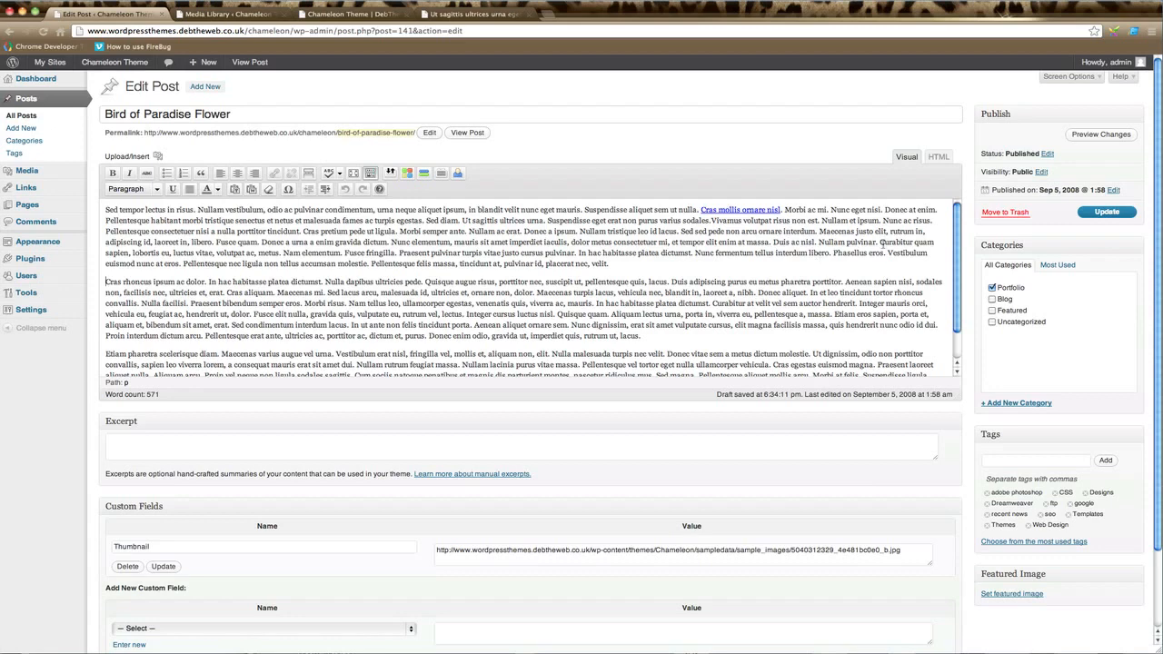
Show the Send Trackbacks, Discussion, Comments, Slug, Author and Revisions sections on the post editing screen.
{"action": "left_click", "coordinate": [1071, 77]}
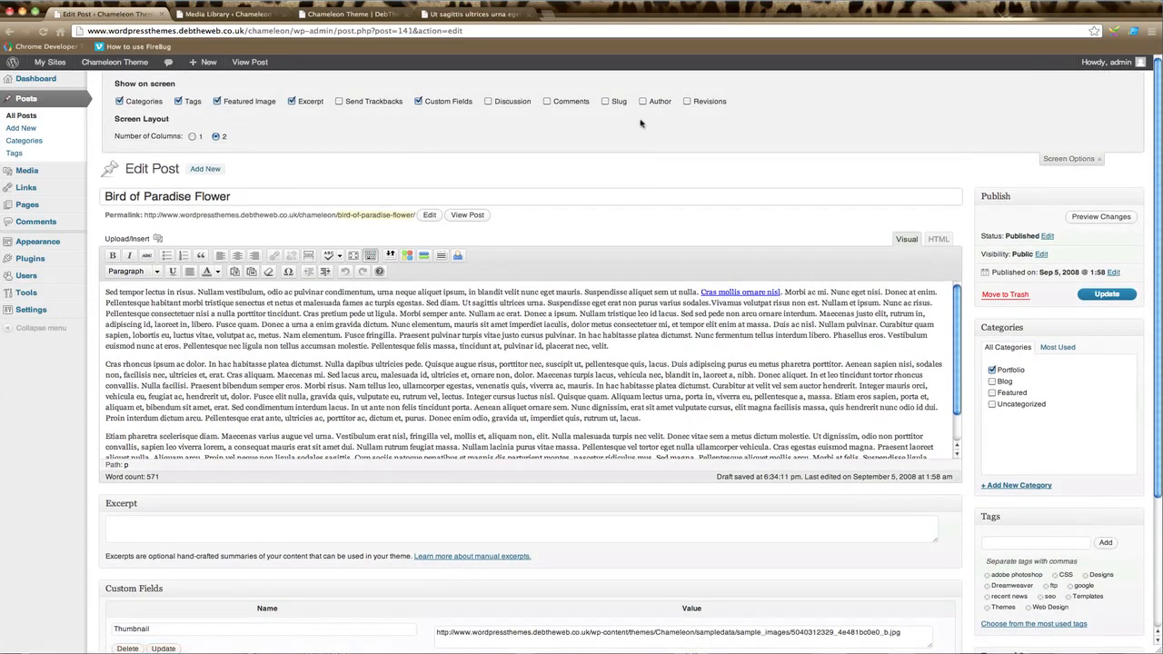
{"action": "left_click", "coordinate": [338, 102]}
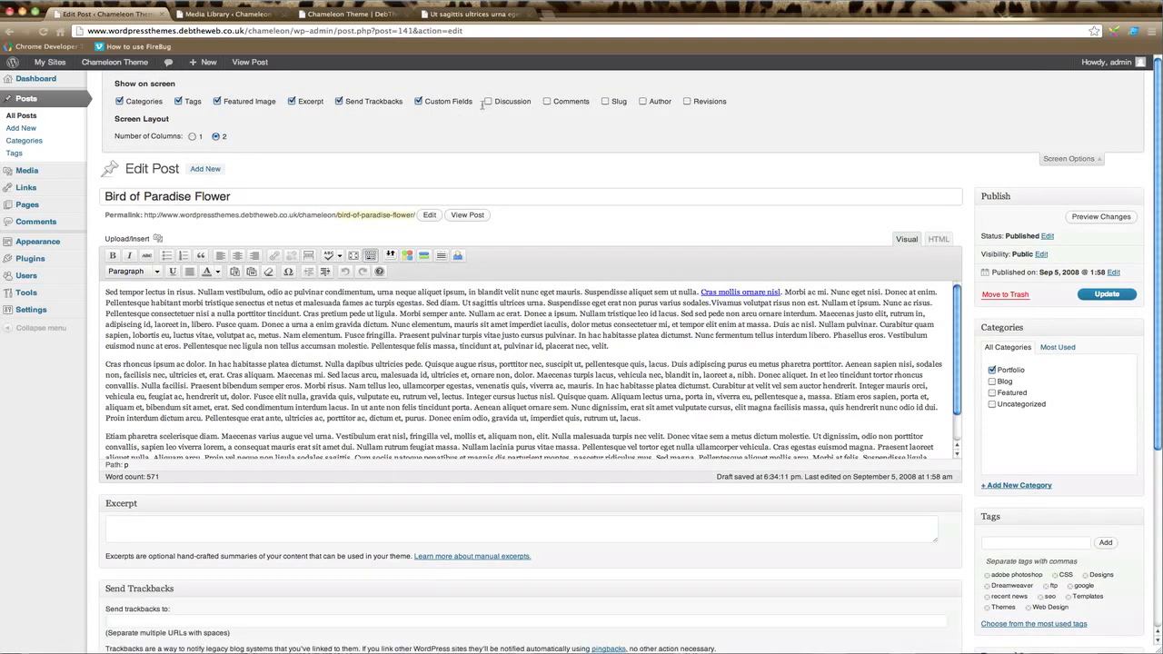
{"action": "left_click", "coordinate": [488, 101]}
{"action": "left_click", "coordinate": [547, 102]}
{"action": "left_click", "coordinate": [605, 101]}
{"action": "left_click", "coordinate": [642, 102]}
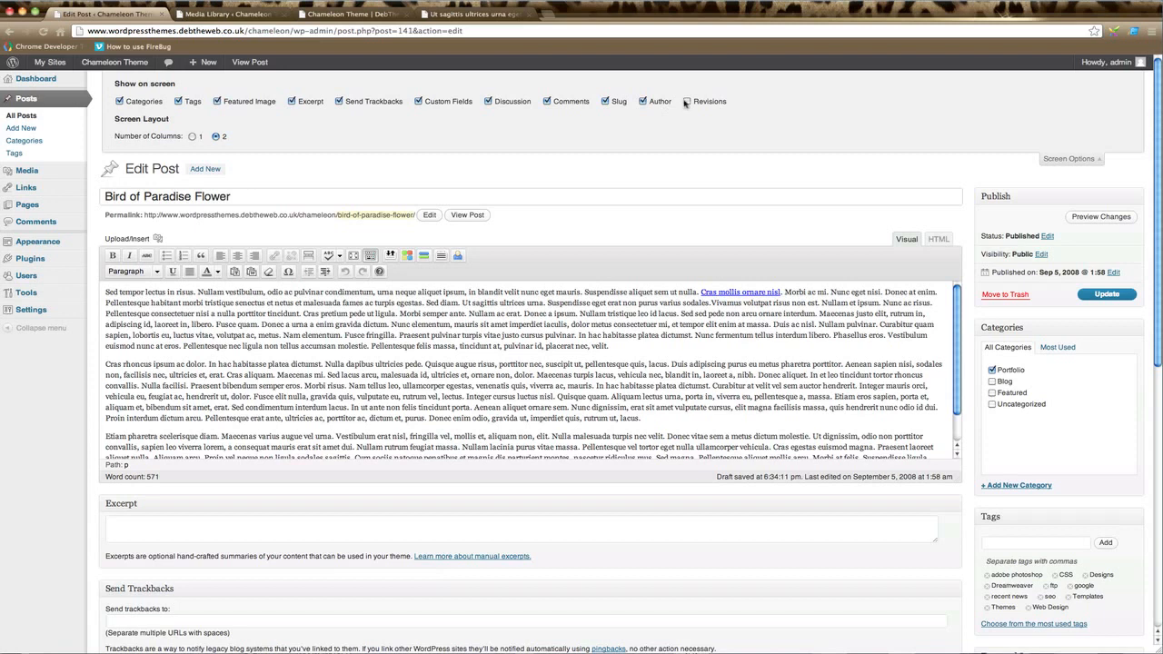
{"action": "left_click", "coordinate": [687, 101]}
{"action": "left_click", "coordinate": [1063, 163]}
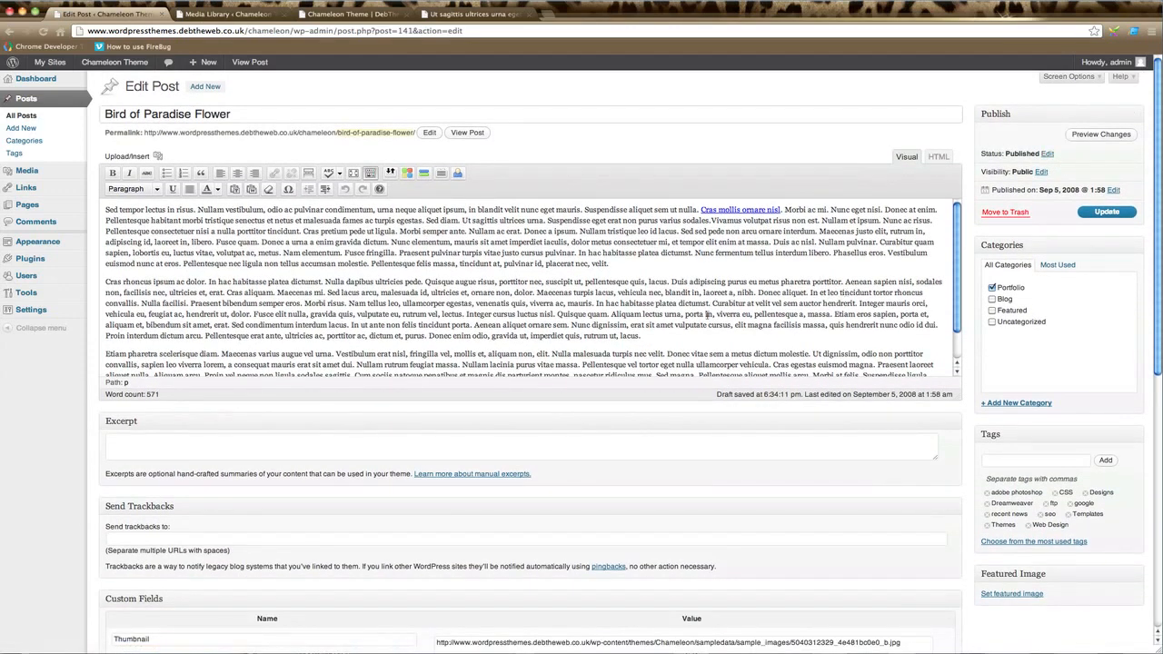
Examine the post's Excerpt and Send Trackbacks sections and the name and value of its Thumbnail custom field.
{"action": "scroll", "coordinate": [659, 456], "scroll_direction": "down", "scroll_amount": 1}
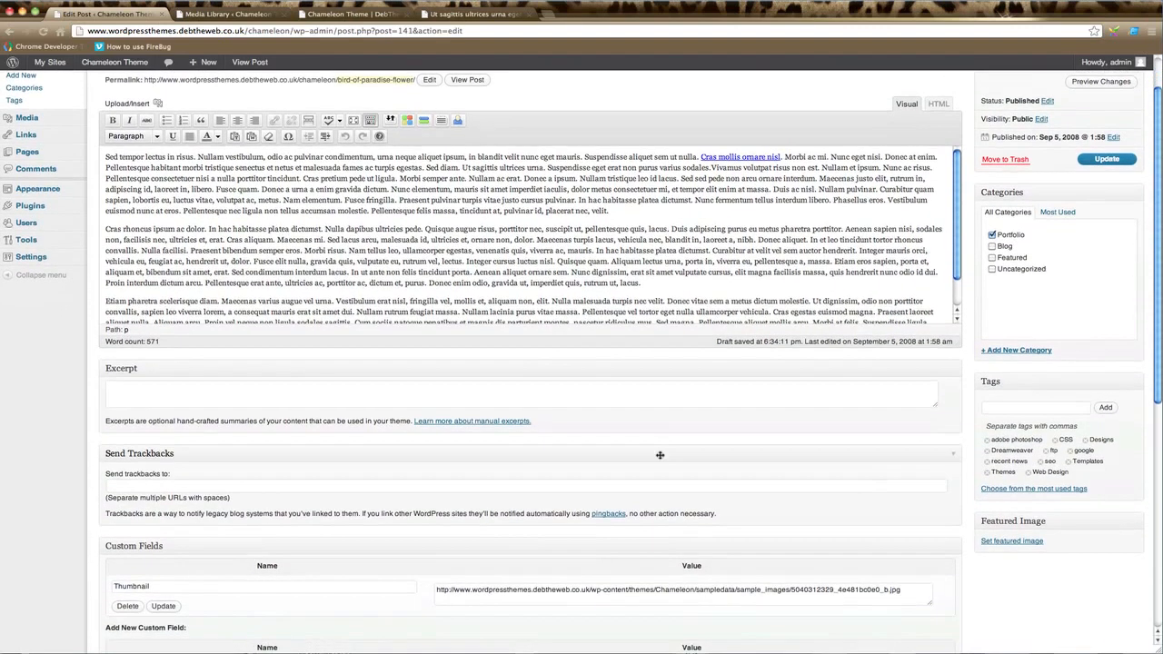
{"action": "scroll", "coordinate": [660, 456], "scroll_direction": "up", "scroll_amount": 2}
{"action": "scroll", "coordinate": [703, 400], "scroll_direction": "down", "scroll_amount": 3}
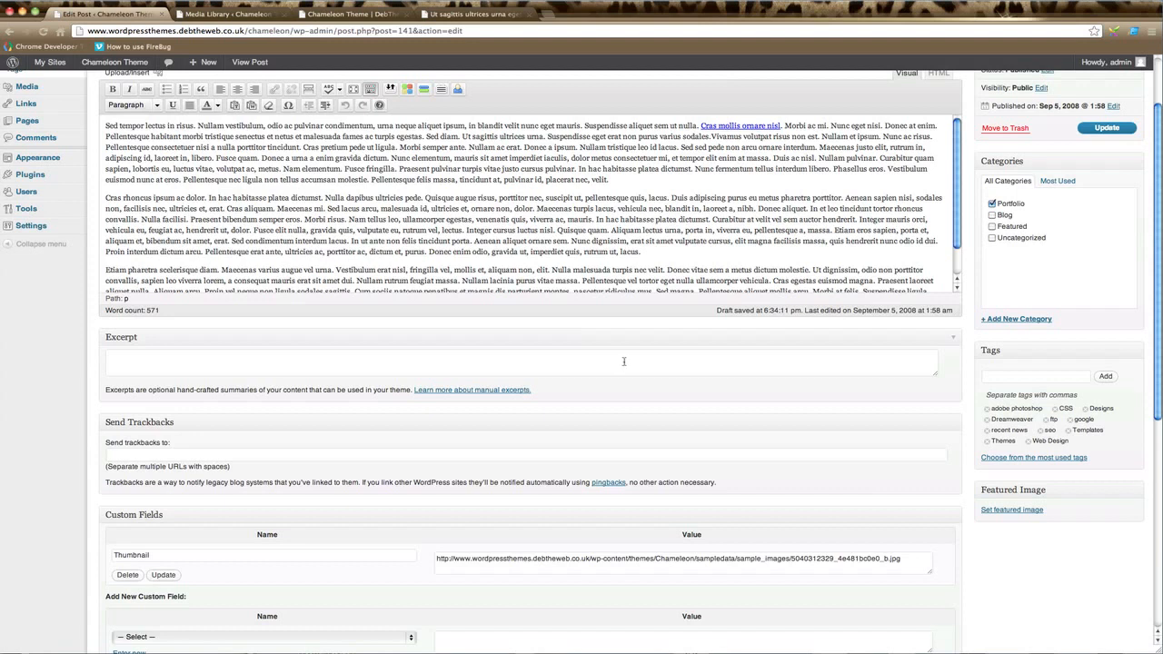
{"action": "left_click", "coordinate": [623, 362]}
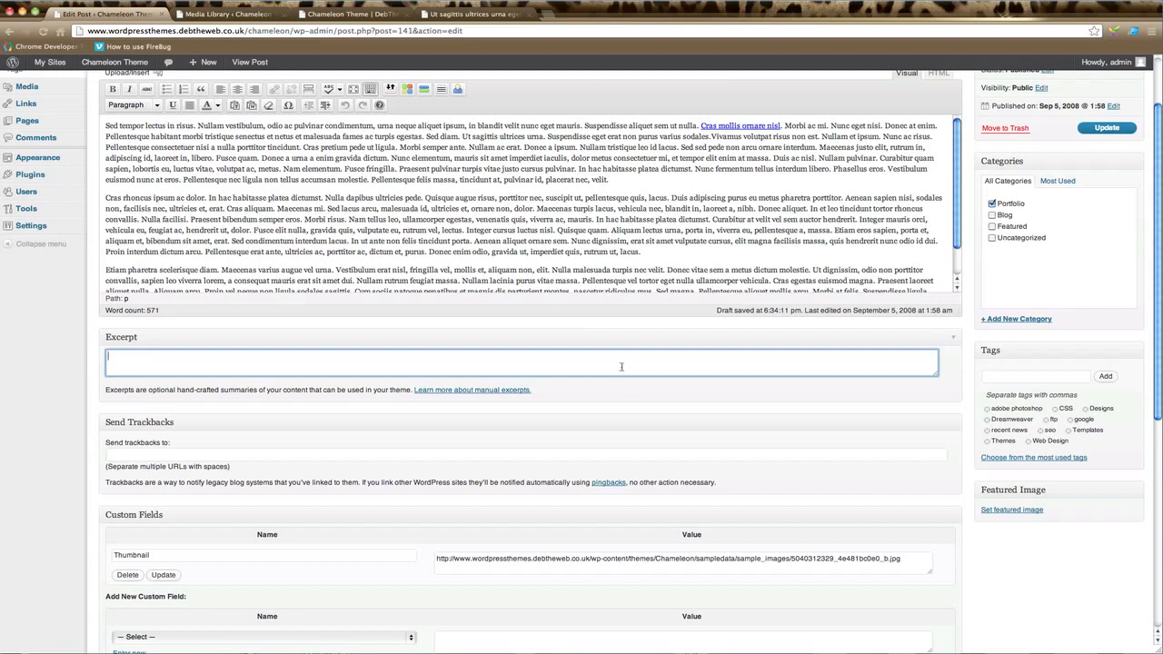
{"action": "left_click", "coordinate": [638, 454]}
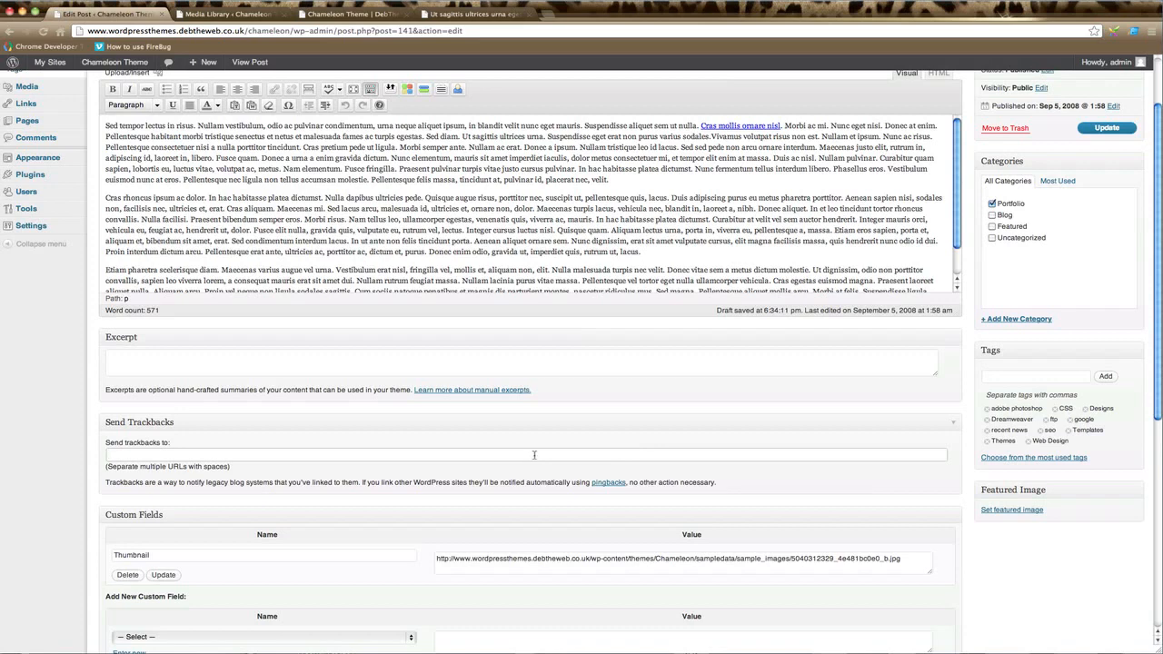
{"action": "scroll", "coordinate": [474, 536], "scroll_direction": "down", "scroll_amount": 5}
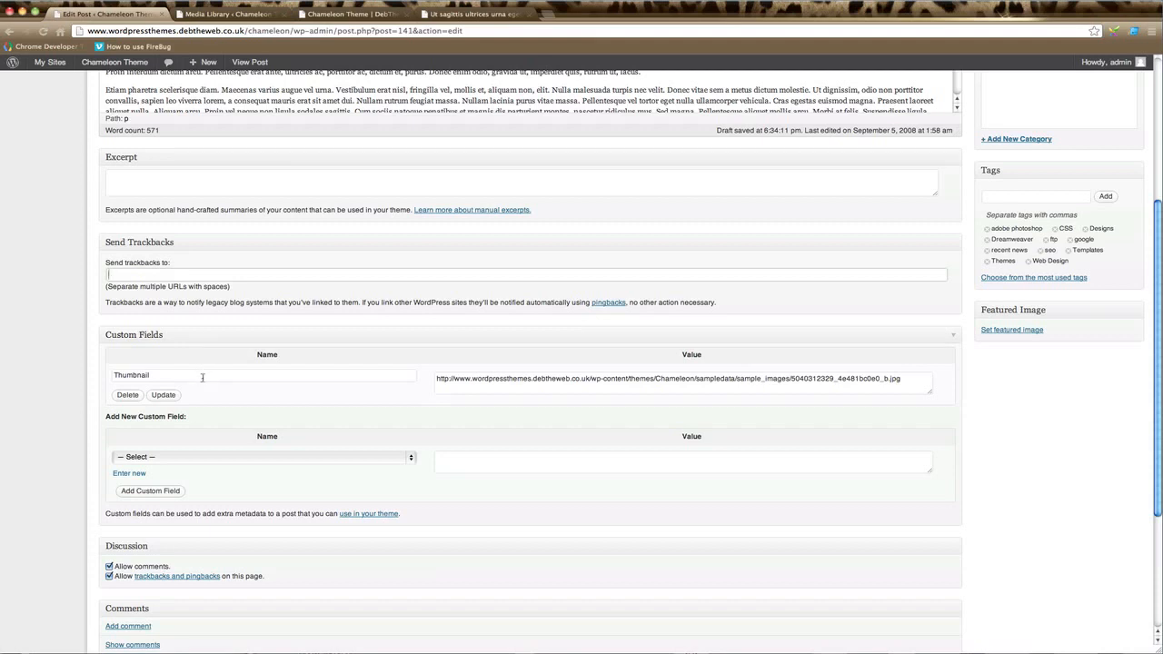
{"action": "left_click", "coordinate": [196, 375]}
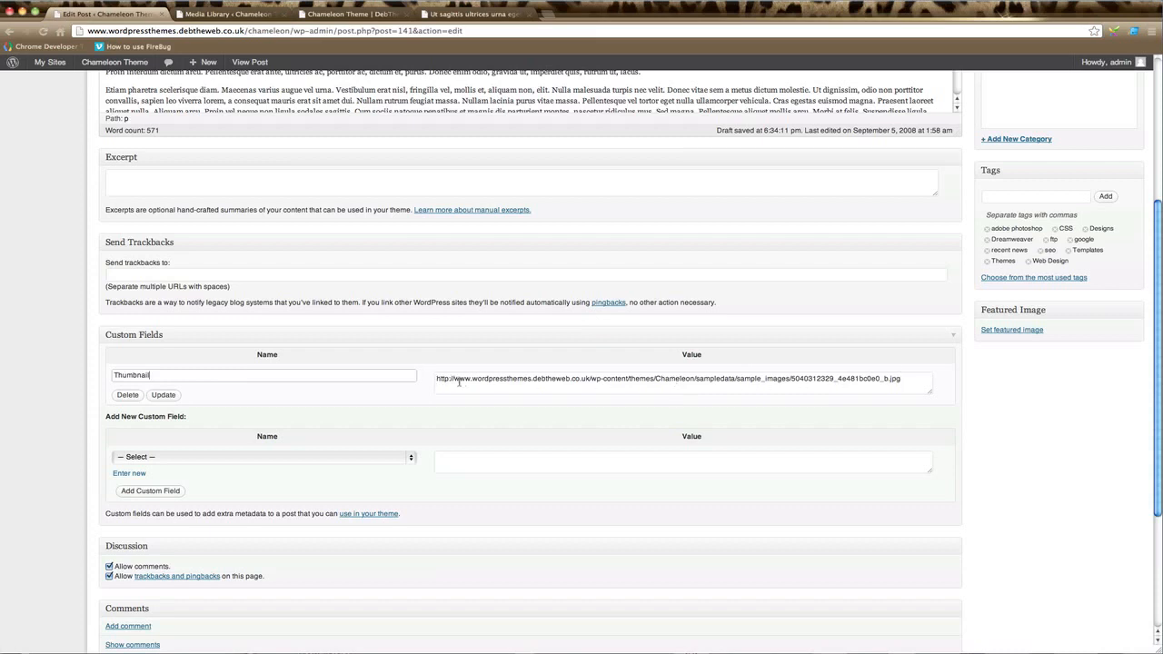
{"action": "left_click", "coordinate": [817, 384]}
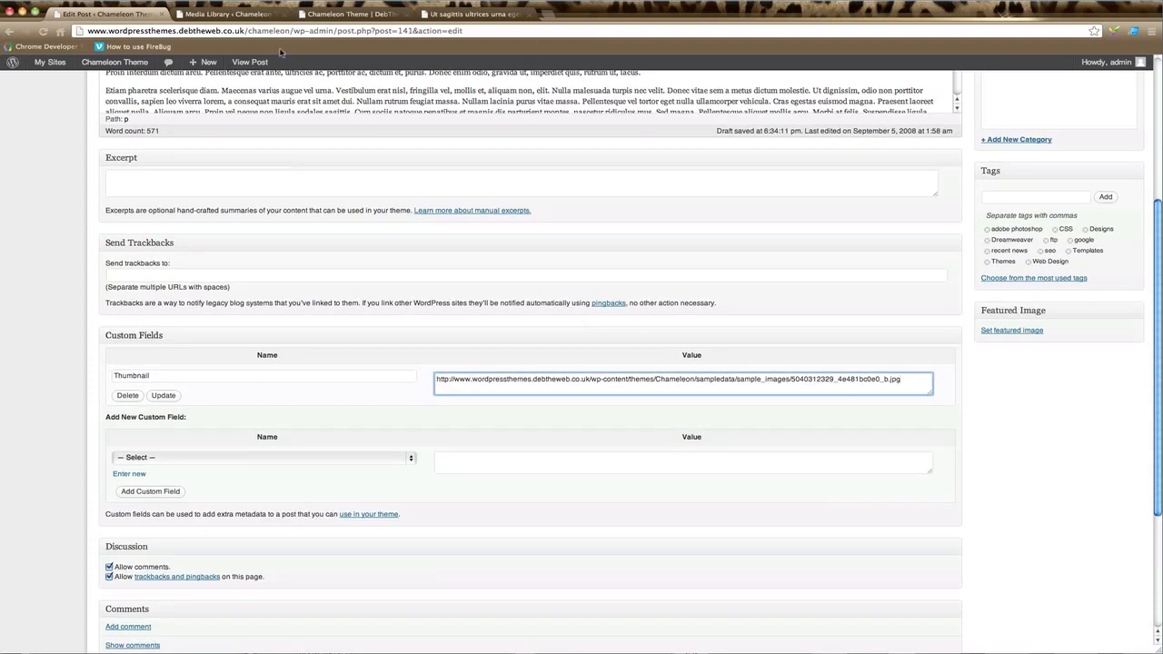
Copy the file URL of the birdofparadise-flower image from the Media Library.
{"action": "left_click", "coordinate": [235, 15]}
{"action": "mouse_move", "coordinate": [207, 201]}
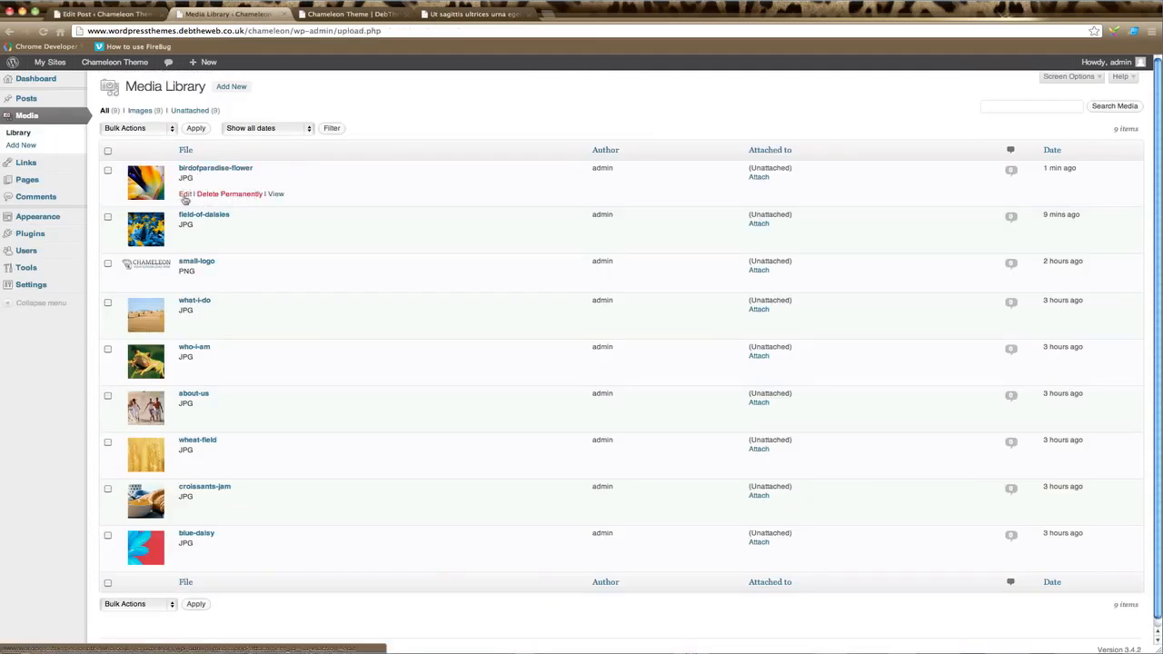
{"action": "left_click", "coordinate": [186, 196]}
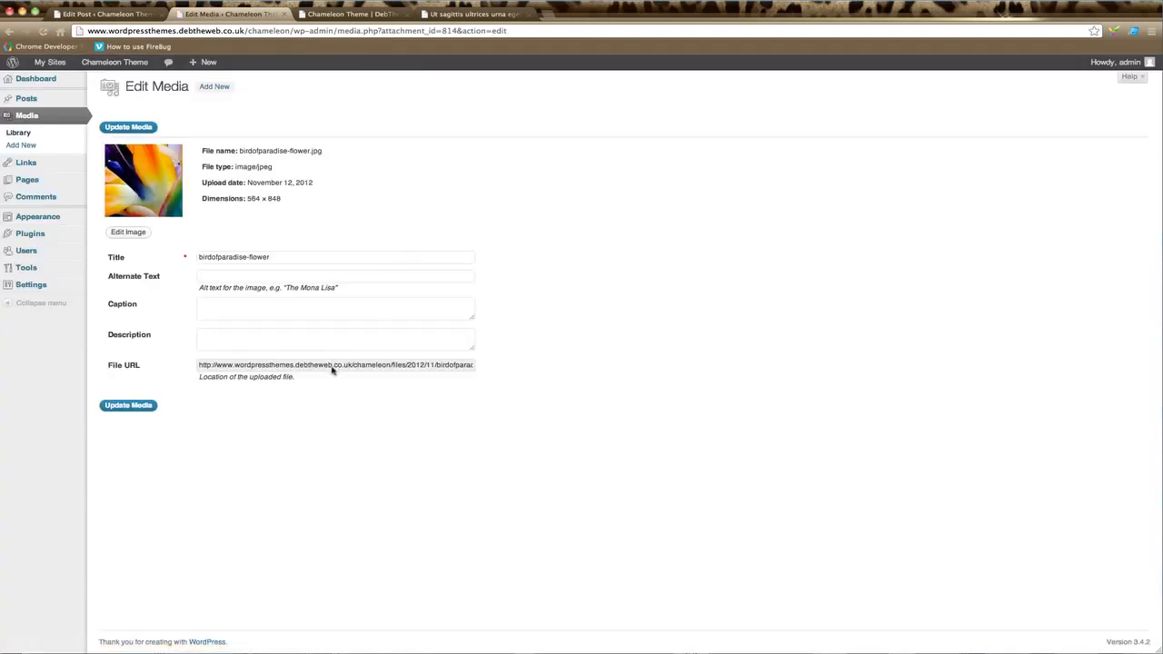
{"action": "triple_click", "coordinate": [333, 367]}
{"action": "key", "text": "super+c"}
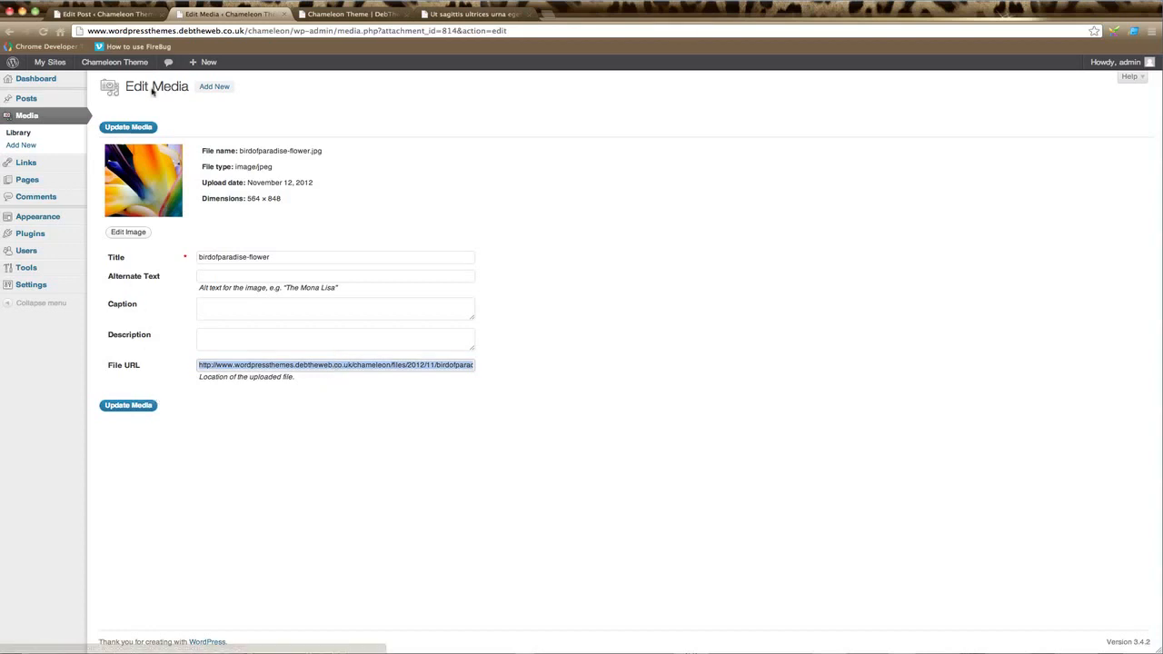
Replace the value of the post's Thumbnail custom field with the copied birdofparadise-flower.jpg URL and update the field.
{"action": "left_click", "coordinate": [134, 14]}
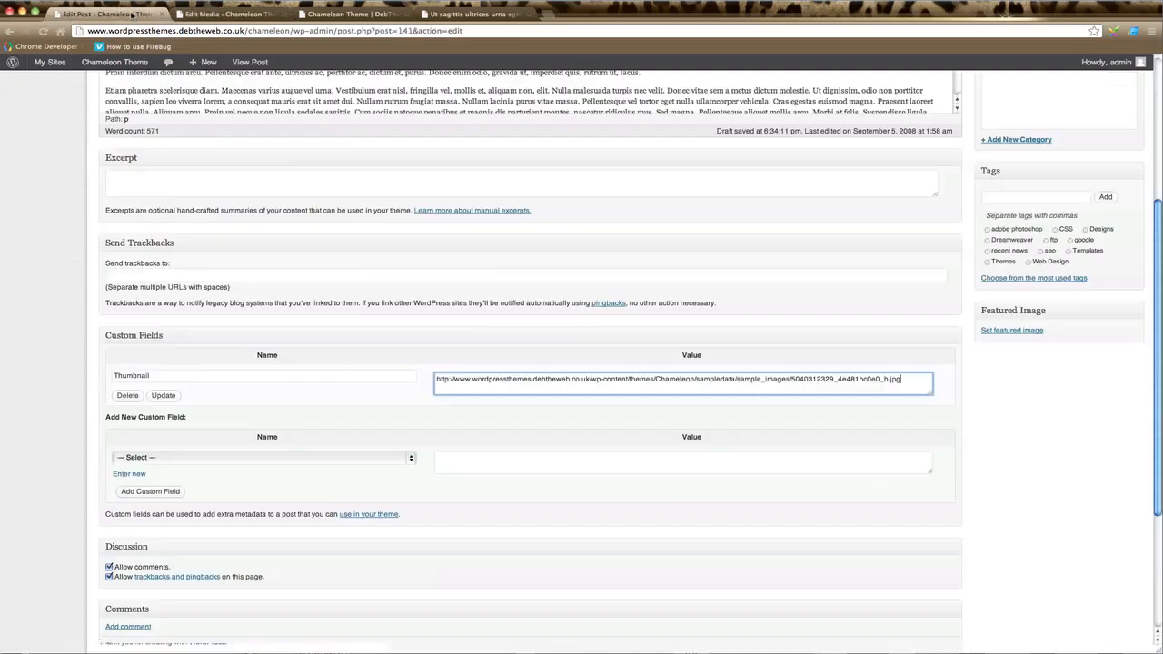
{"action": "triple_click", "coordinate": [522, 381]}
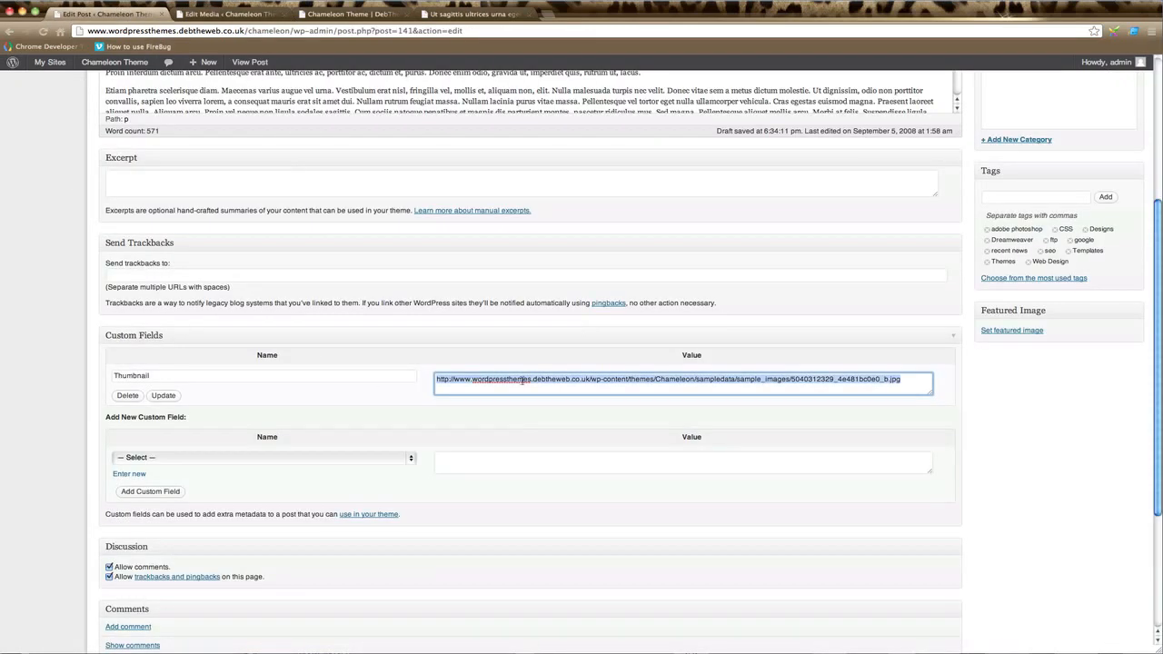
{"action": "key", "text": "super+v"}
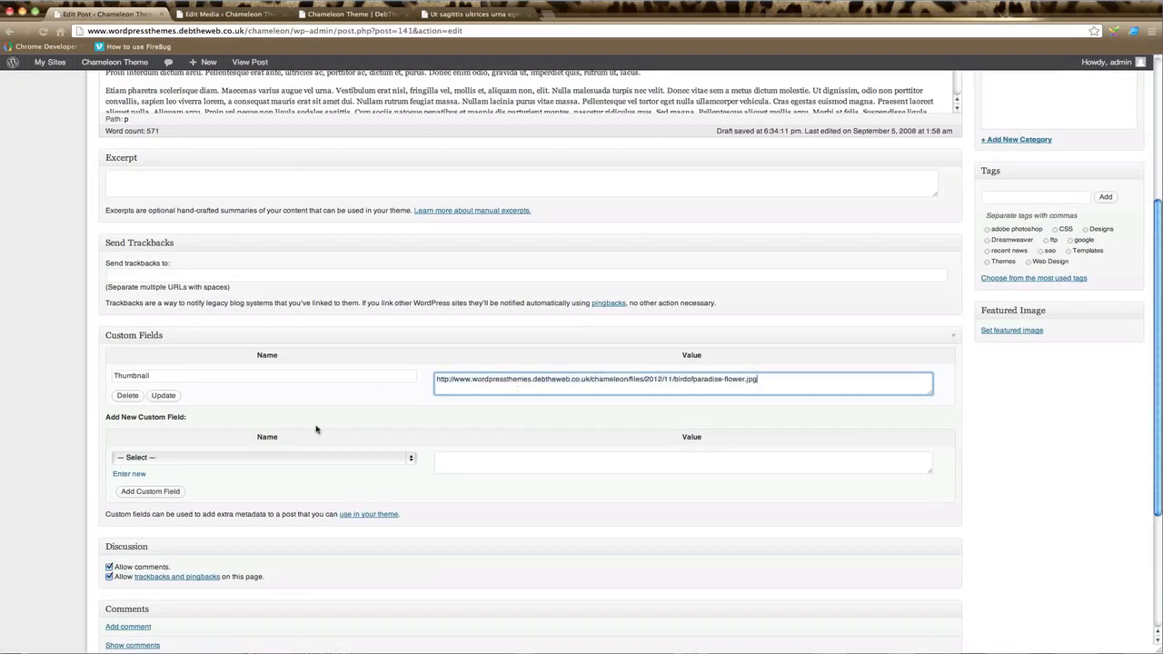
{"action": "left_click", "coordinate": [163, 396]}
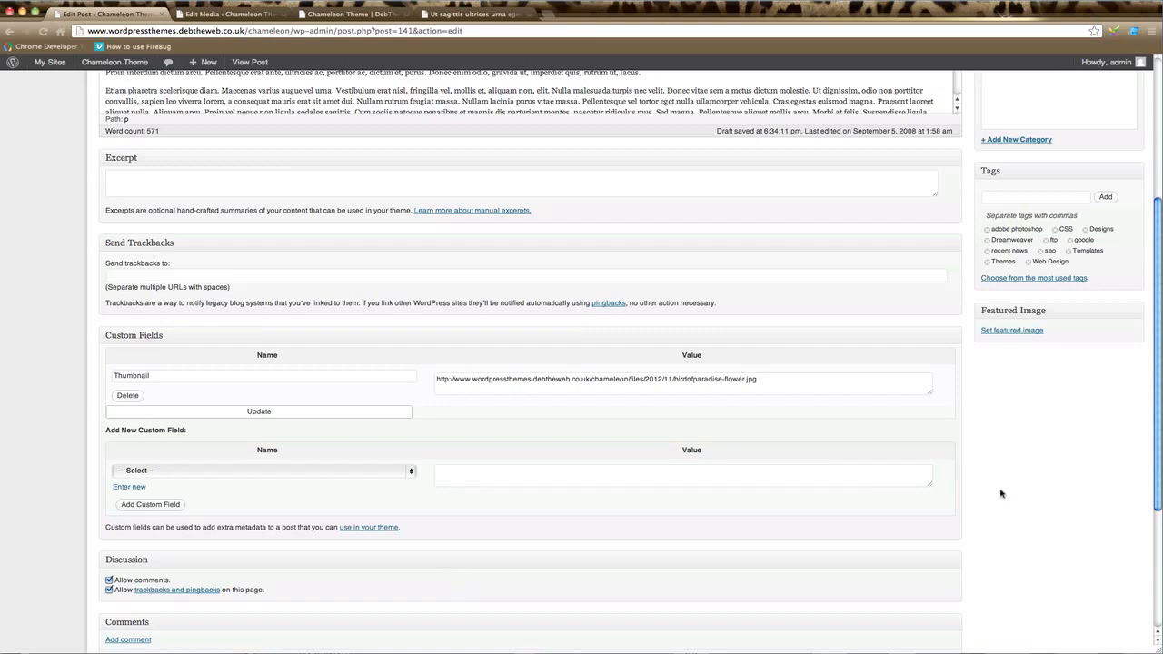
Update the Bird of Paradise Flower post to save its changes.
{"action": "scroll", "coordinate": [1000, 493], "scroll_direction": "up", "scroll_amount": 1}
{"action": "scroll", "coordinate": [1000, 493], "scroll_direction": "up", "scroll_amount": 5}
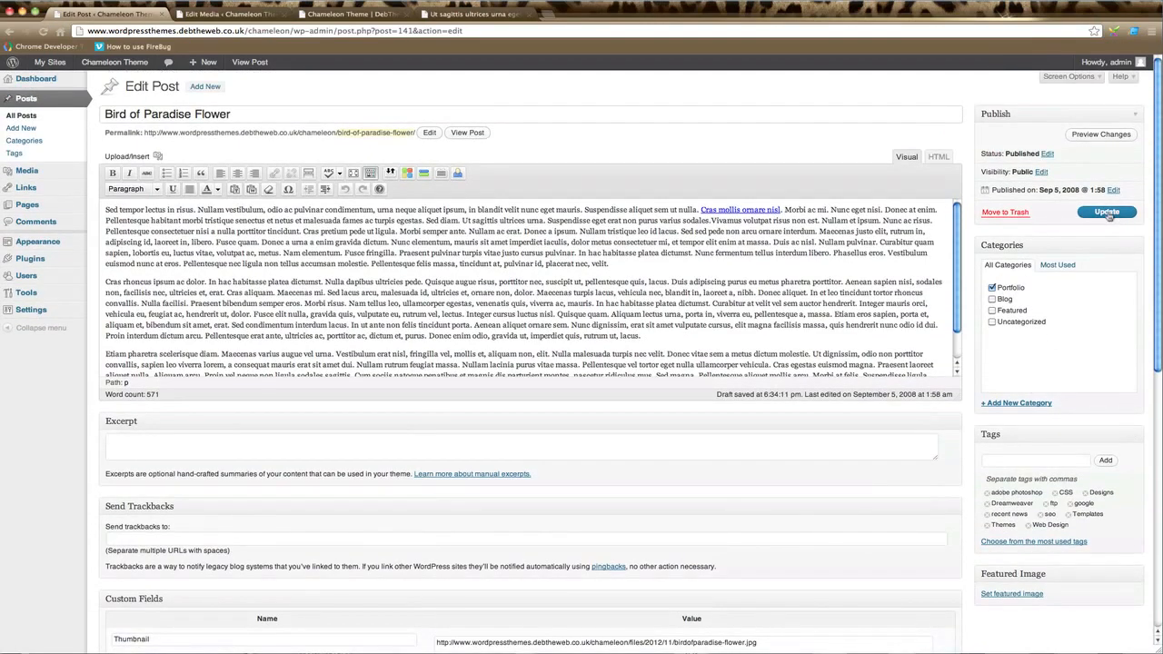
{"action": "left_click", "coordinate": [1108, 215]}
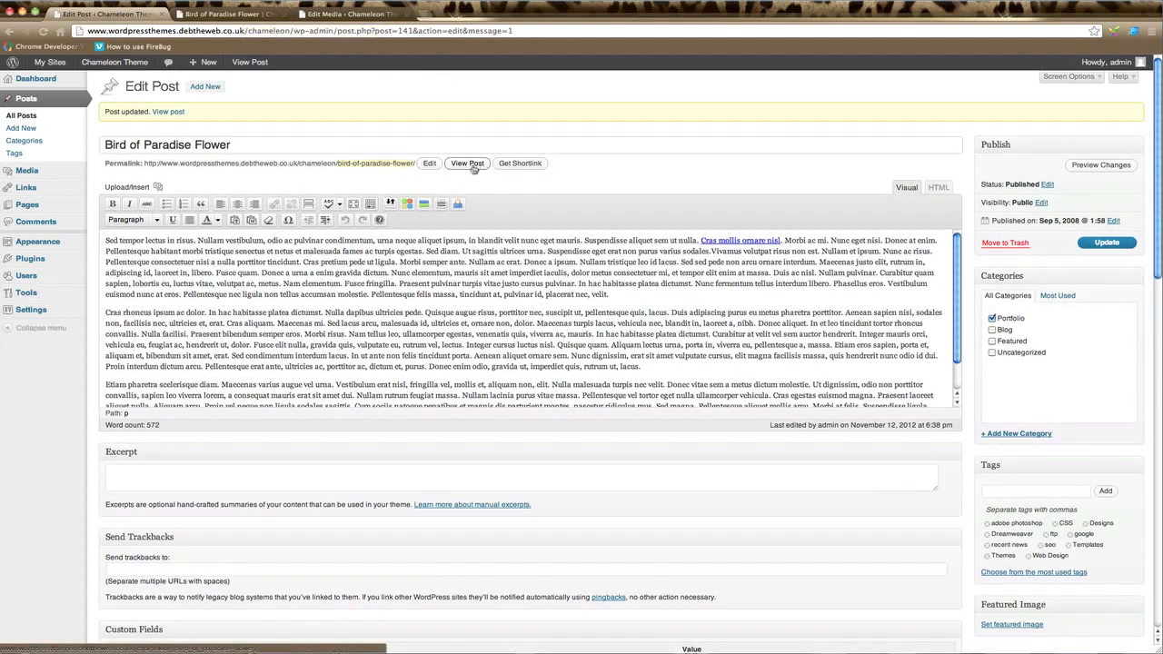
Review the published Bird of Paradise Flower post with its thumbnail and body text, and go to the site's home page.
{"action": "left_click", "coordinate": [248, 18]}
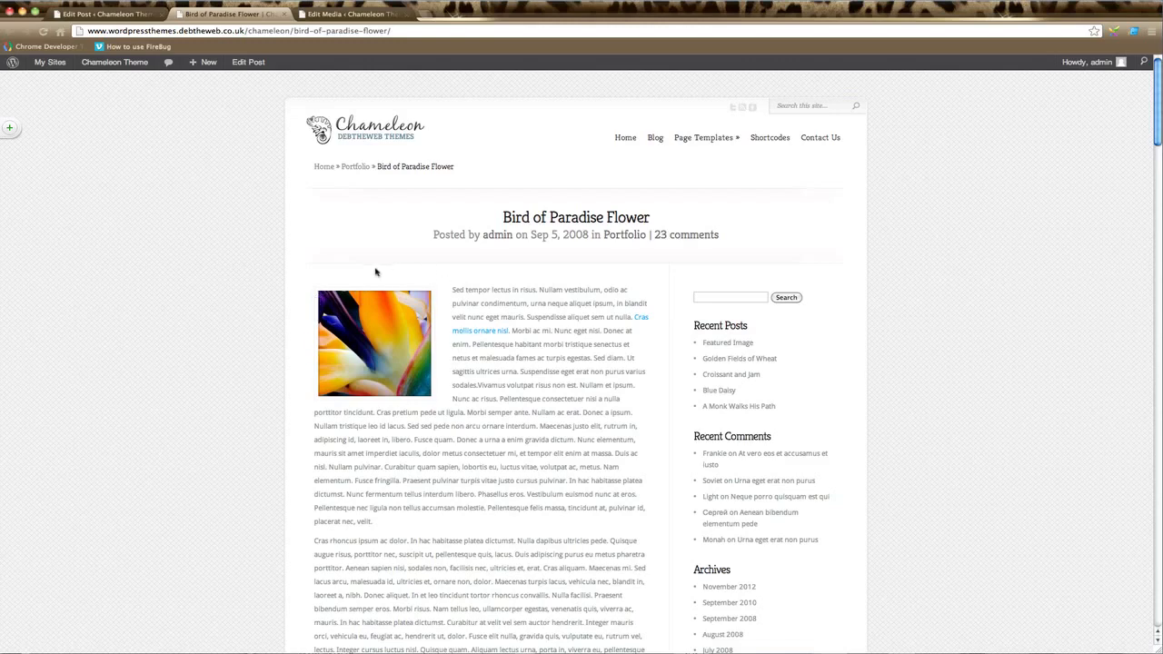
{"action": "scroll", "coordinate": [500, 393], "scroll_direction": "down", "scroll_amount": 10}
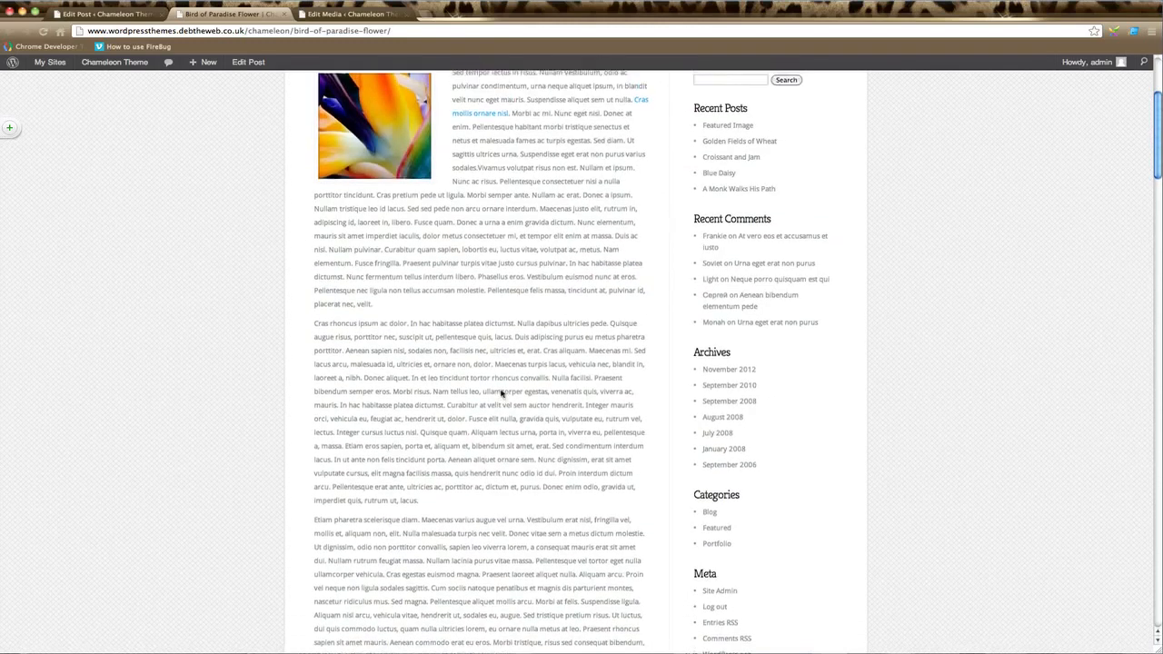
{"action": "scroll", "coordinate": [501, 393], "scroll_direction": "up", "scroll_amount": 10}
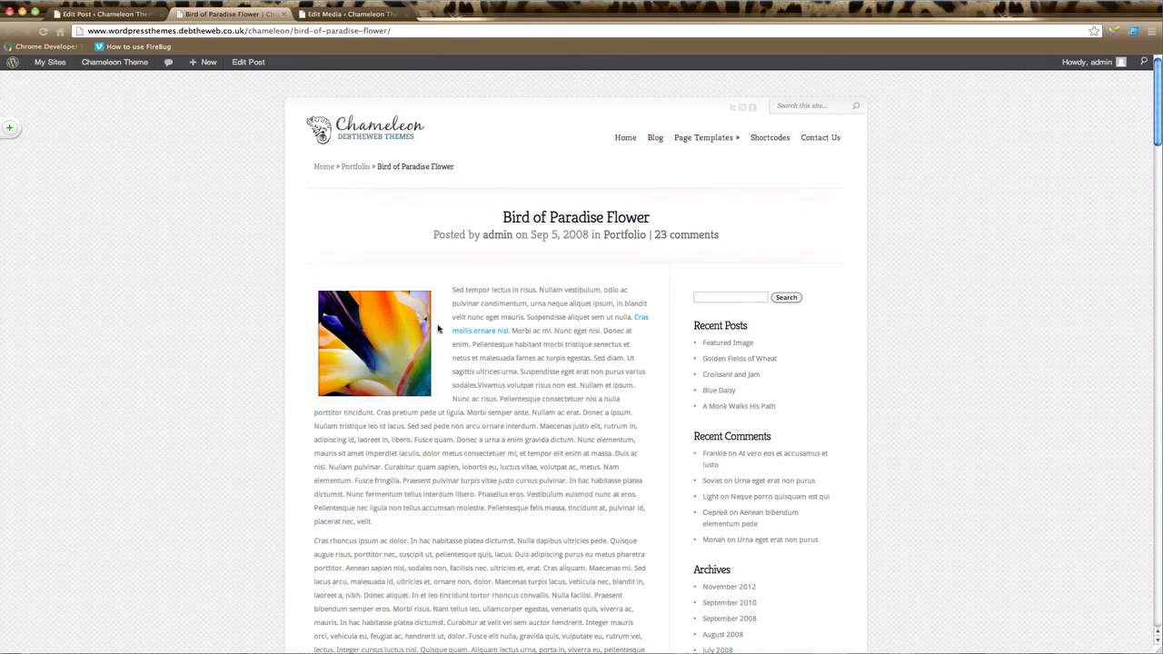
{"action": "left_click", "coordinate": [623, 139]}
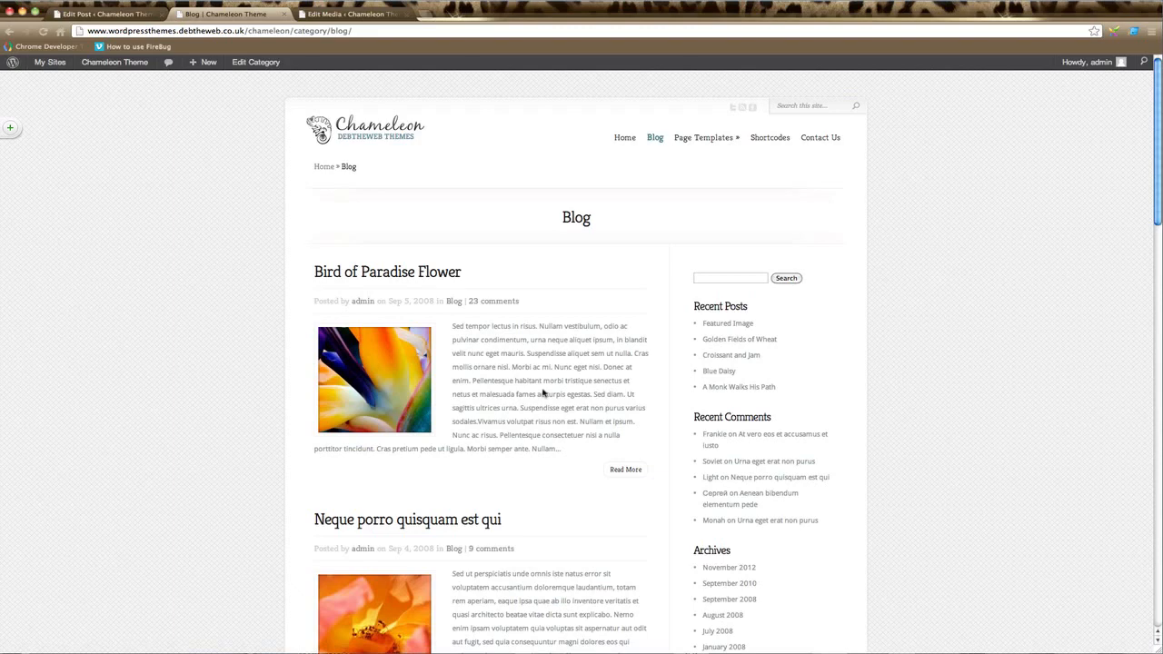
Return to the Bird of Paradise Flower post's edit screen and examine its custom fields, discussion, comments, slug, author and revisions sections.
{"action": "left_click", "coordinate": [136, 18]}
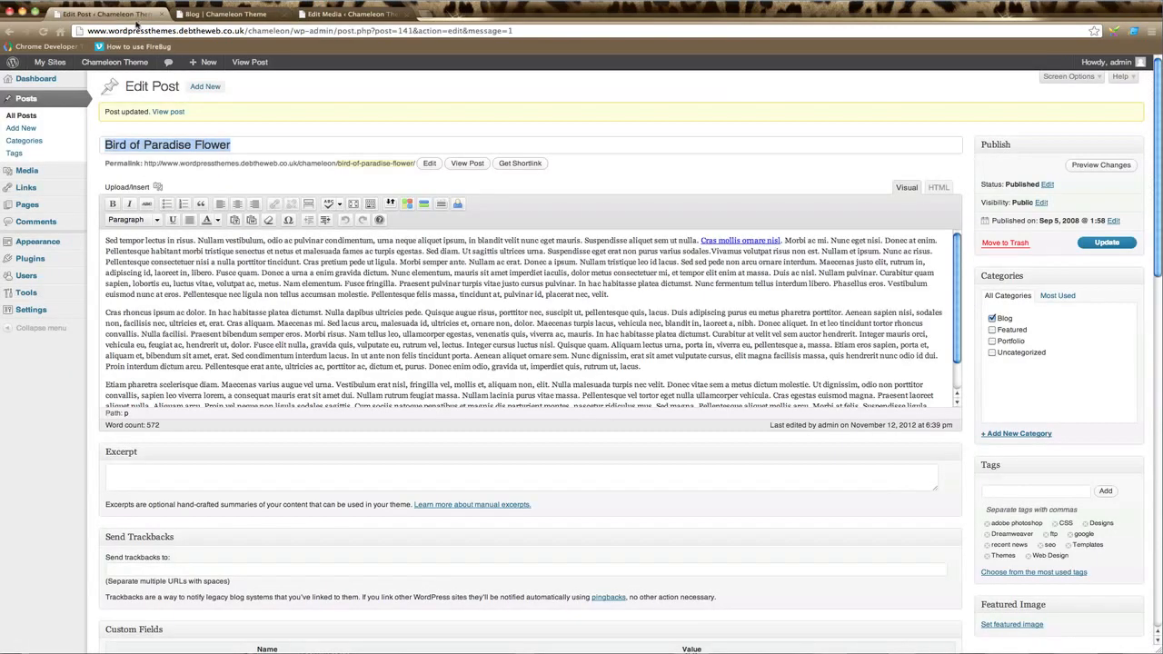
{"action": "scroll", "coordinate": [919, 554], "scroll_direction": "down", "scroll_amount": 4}
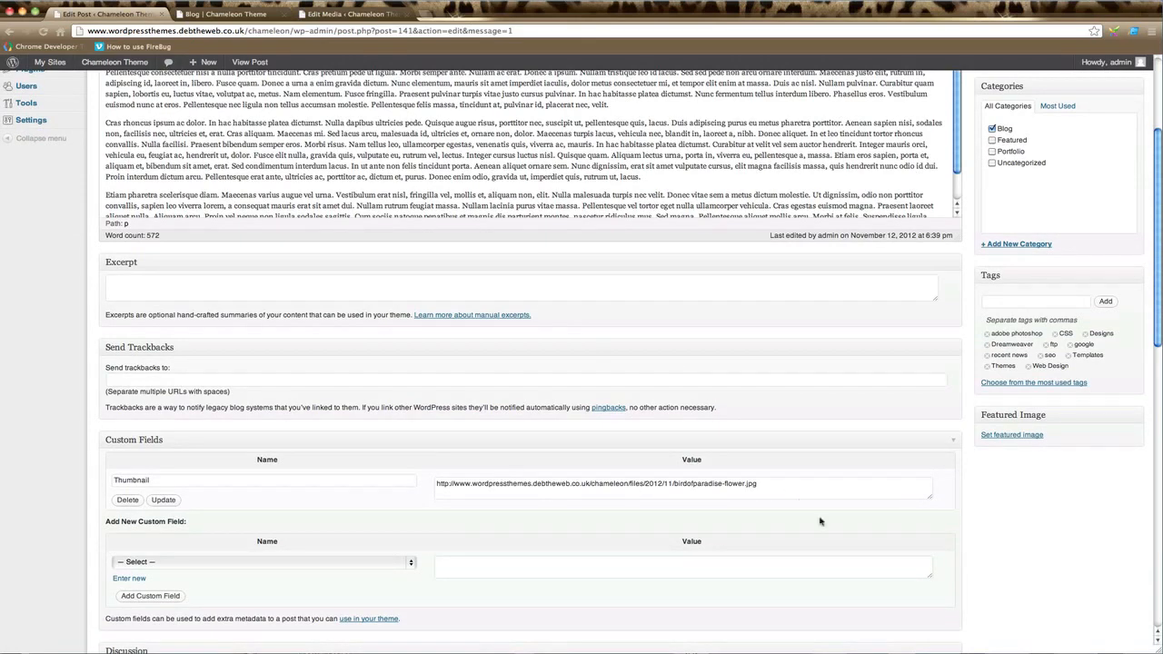
{"action": "scroll", "coordinate": [509, 396], "scroll_direction": "down", "scroll_amount": 5}
{"action": "scroll", "coordinate": [510, 396], "scroll_direction": "down", "scroll_amount": 2}
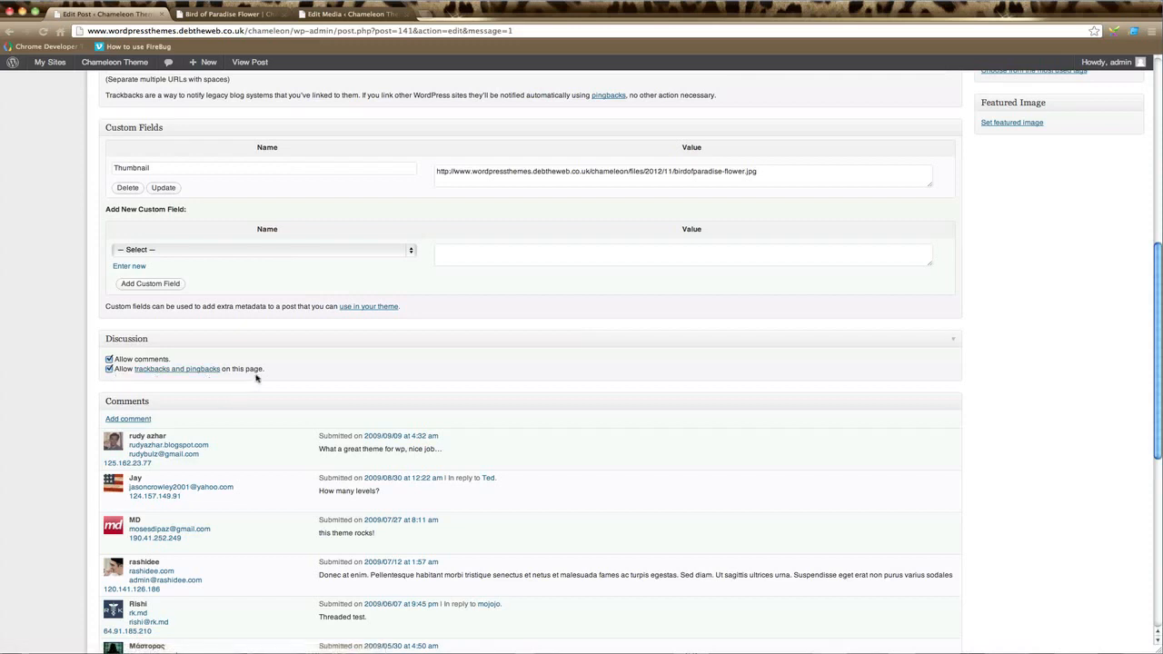
{"action": "scroll", "coordinate": [273, 400], "scroll_direction": "down", "scroll_amount": 3}
{"action": "scroll", "coordinate": [276, 403], "scroll_direction": "down", "scroll_amount": 2}
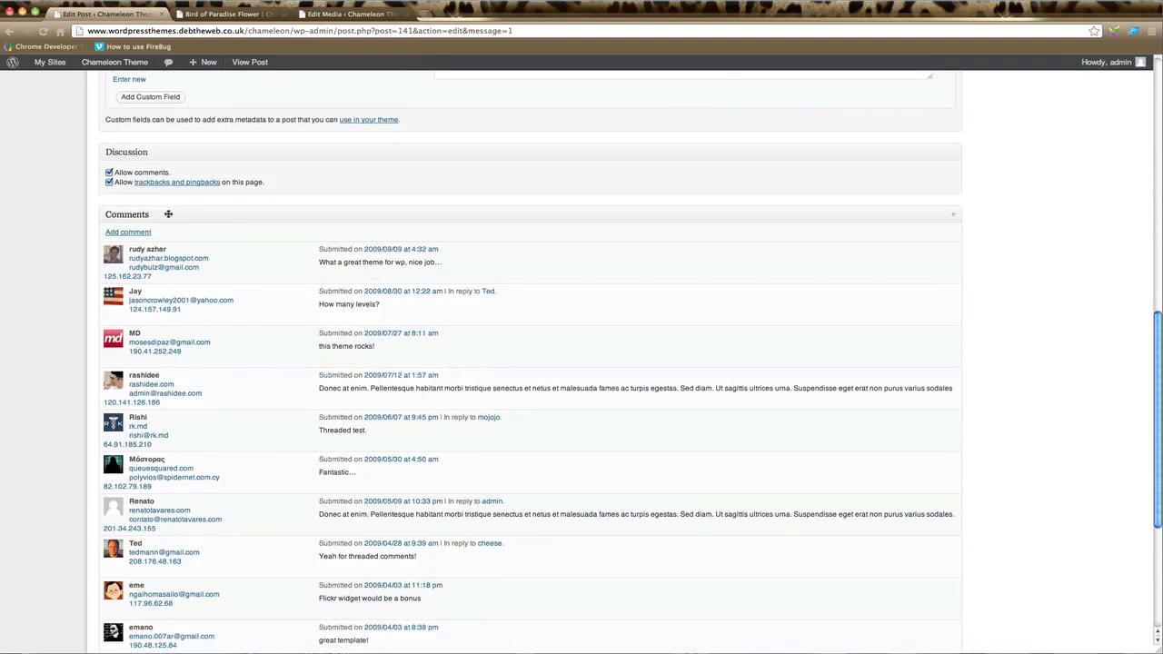
{"action": "scroll", "coordinate": [194, 423], "scroll_direction": "down", "scroll_amount": 5}
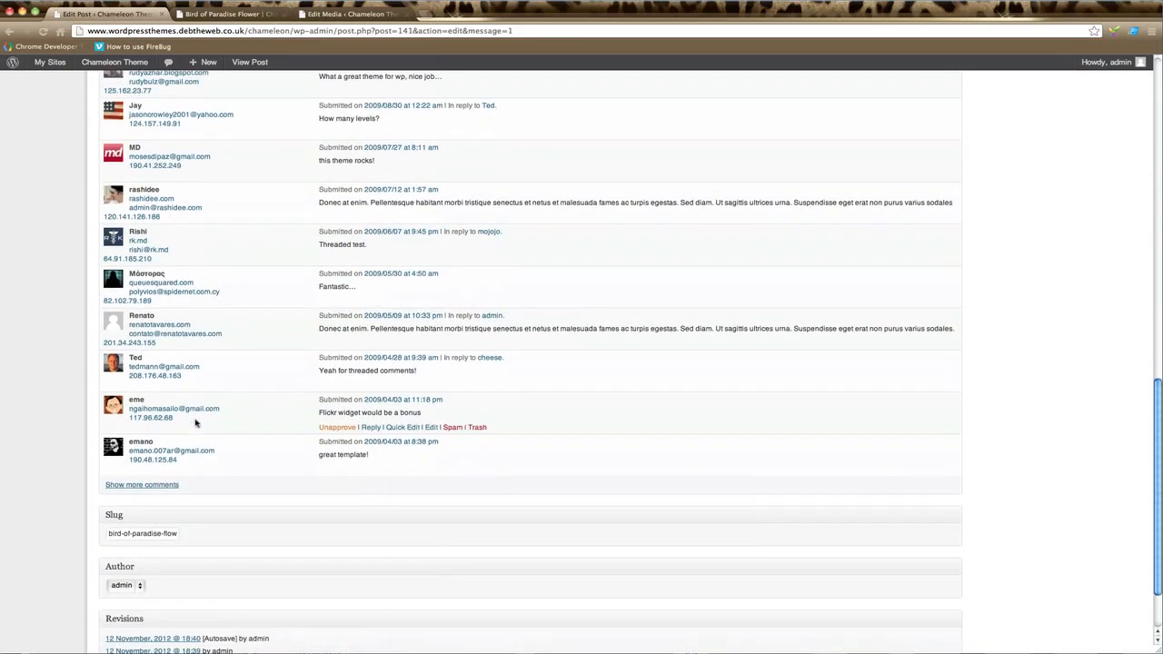
{"action": "scroll", "coordinate": [194, 422], "scroll_direction": "up", "scroll_amount": 3}
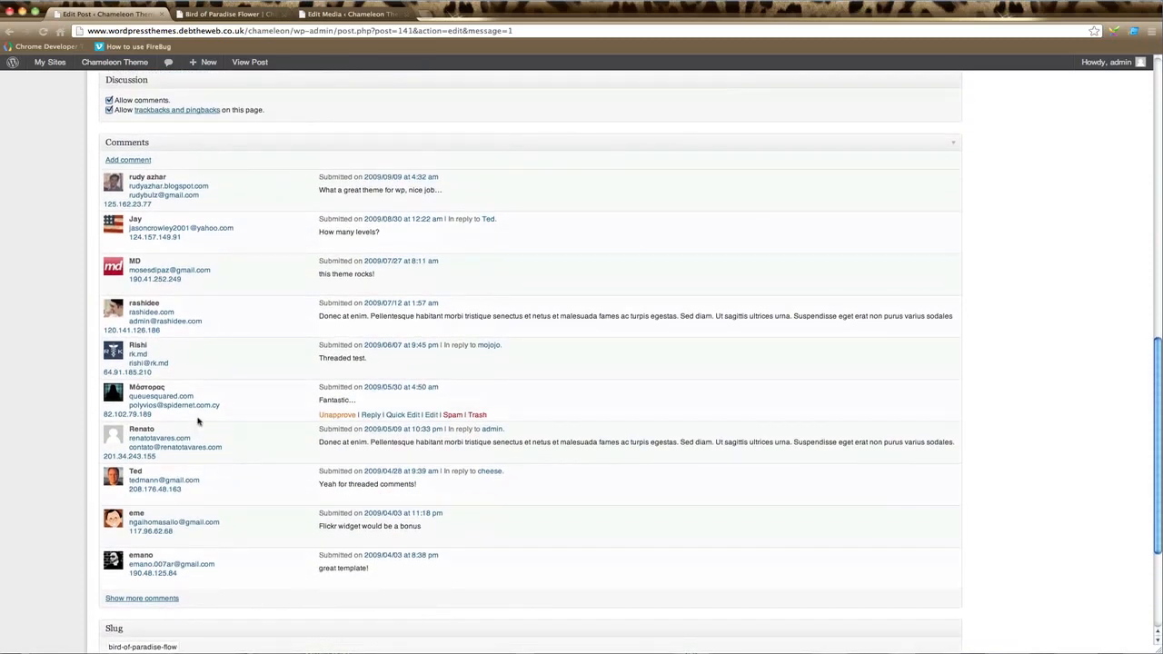
{"action": "scroll", "coordinate": [226, 537], "scroll_direction": "down", "scroll_amount": 5}
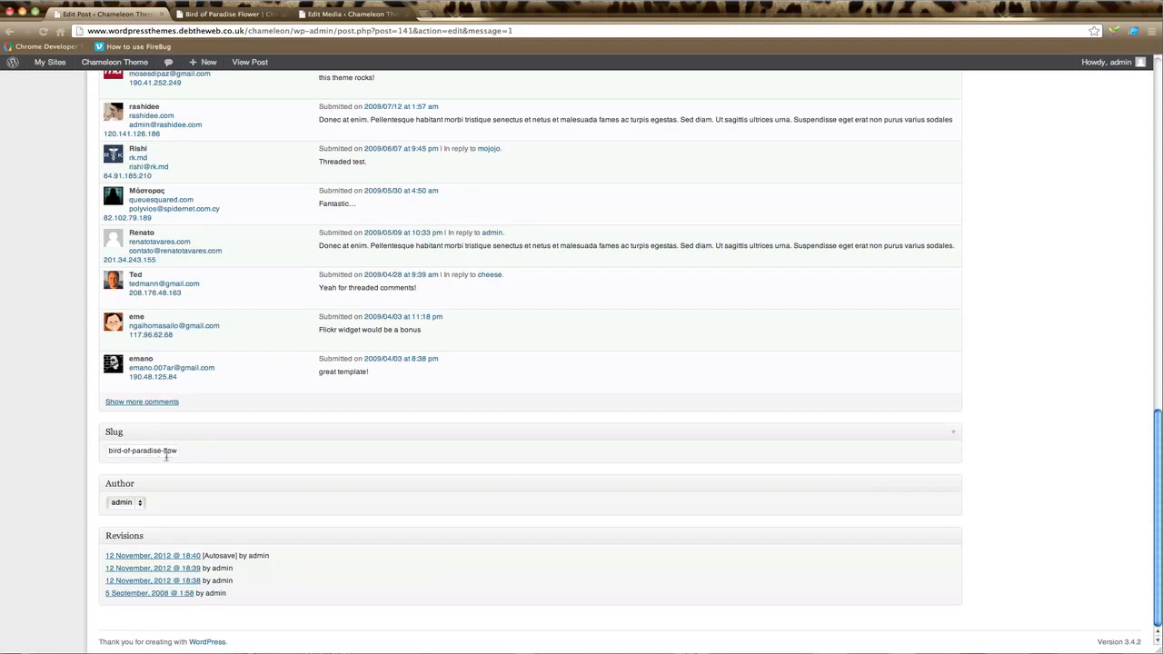
{"action": "left_click", "coordinate": [137, 502]}
{"action": "left_click", "coordinate": [137, 500]}
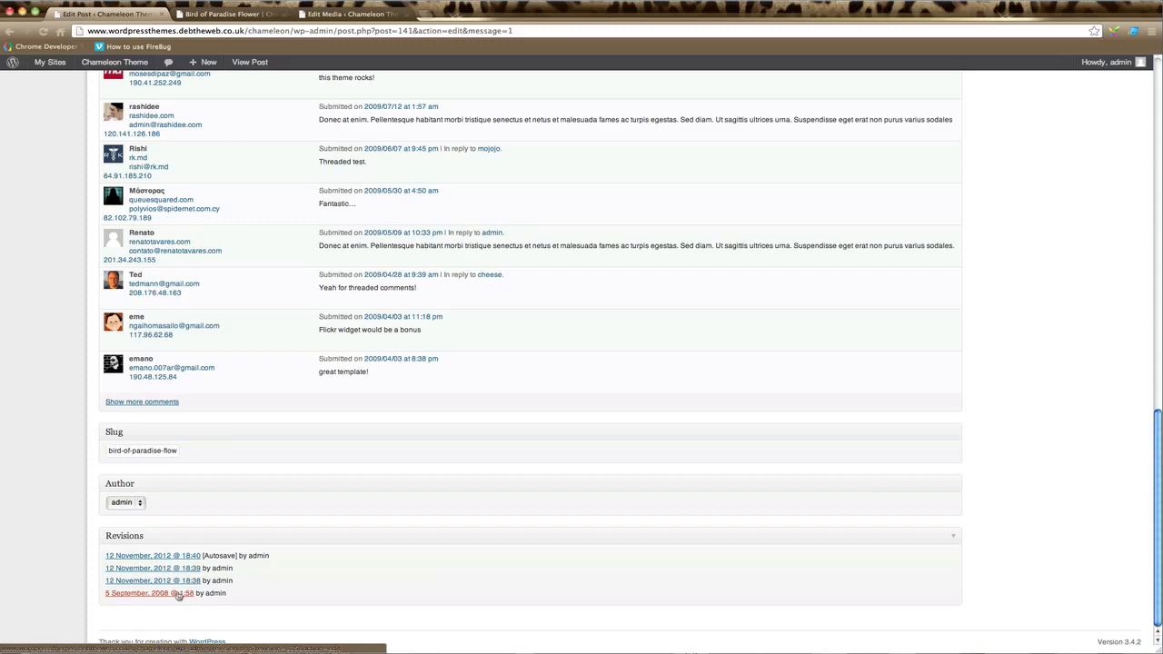
Update the Bird of Paradise Flower post and look over its tag options.
{"action": "scroll", "coordinate": [389, 584], "scroll_direction": "up", "scroll_amount": 15}
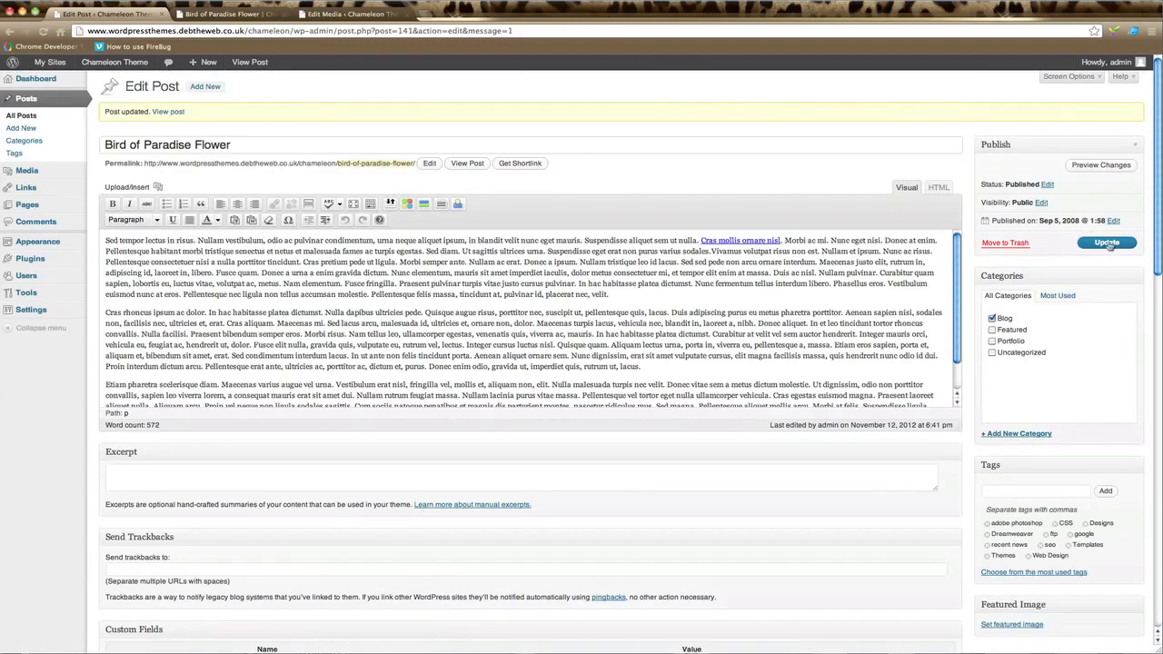
{"action": "left_click", "coordinate": [1107, 243]}
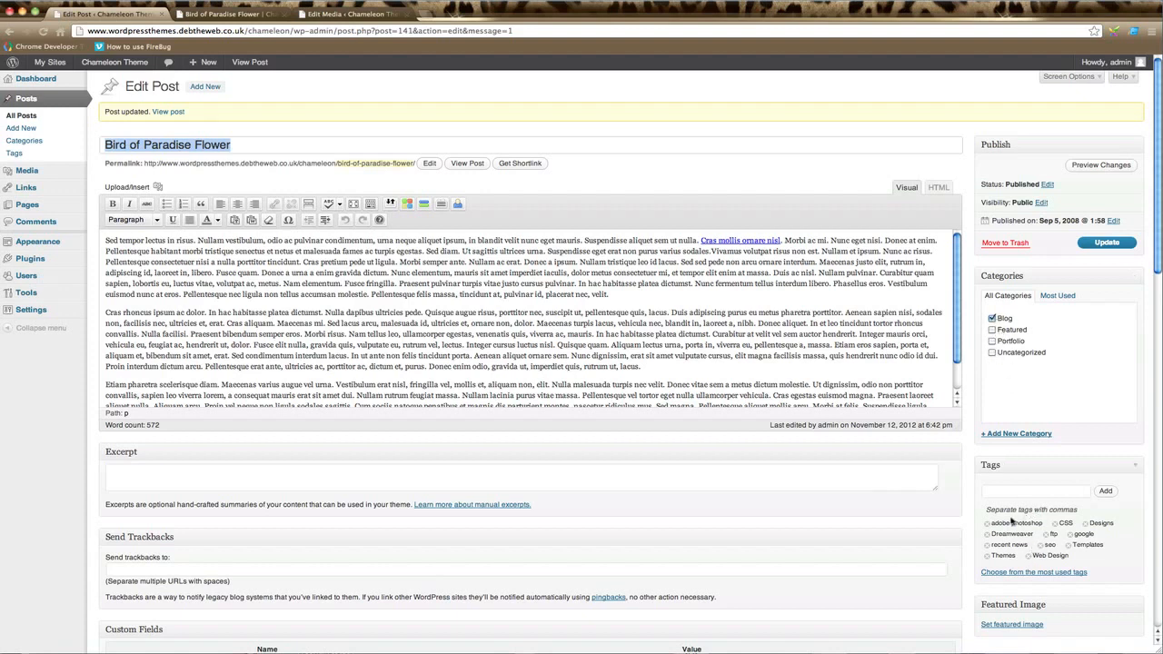
{"action": "left_click", "coordinate": [998, 492]}
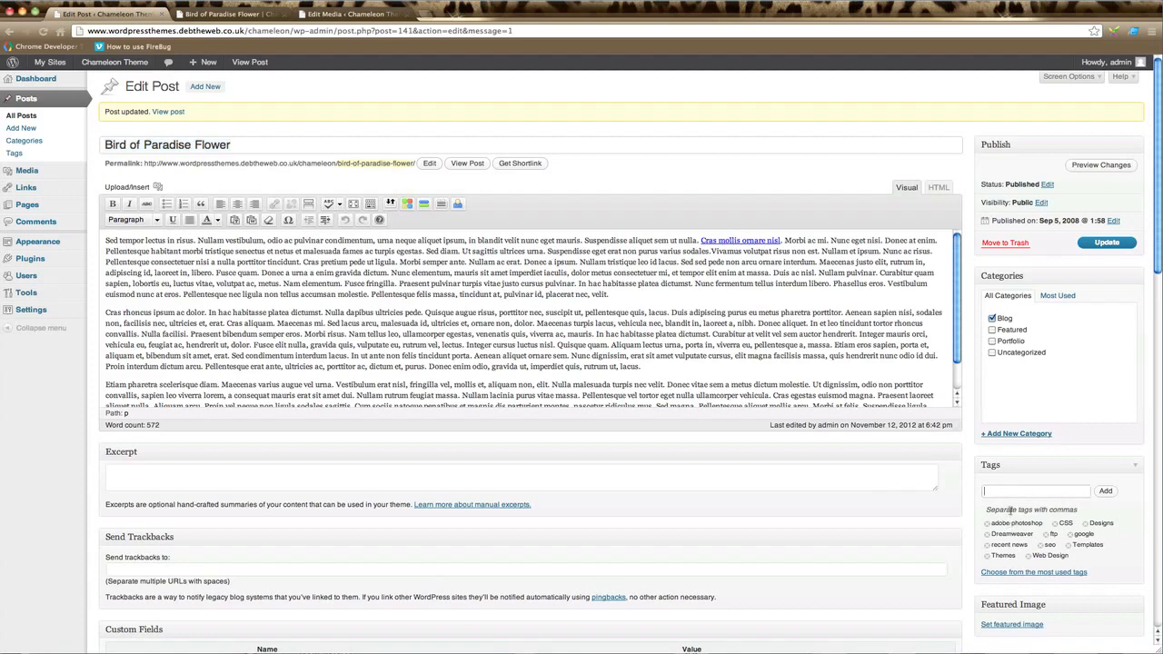
{"action": "scroll", "coordinate": [1093, 550], "scroll_direction": "down", "scroll_amount": 2}
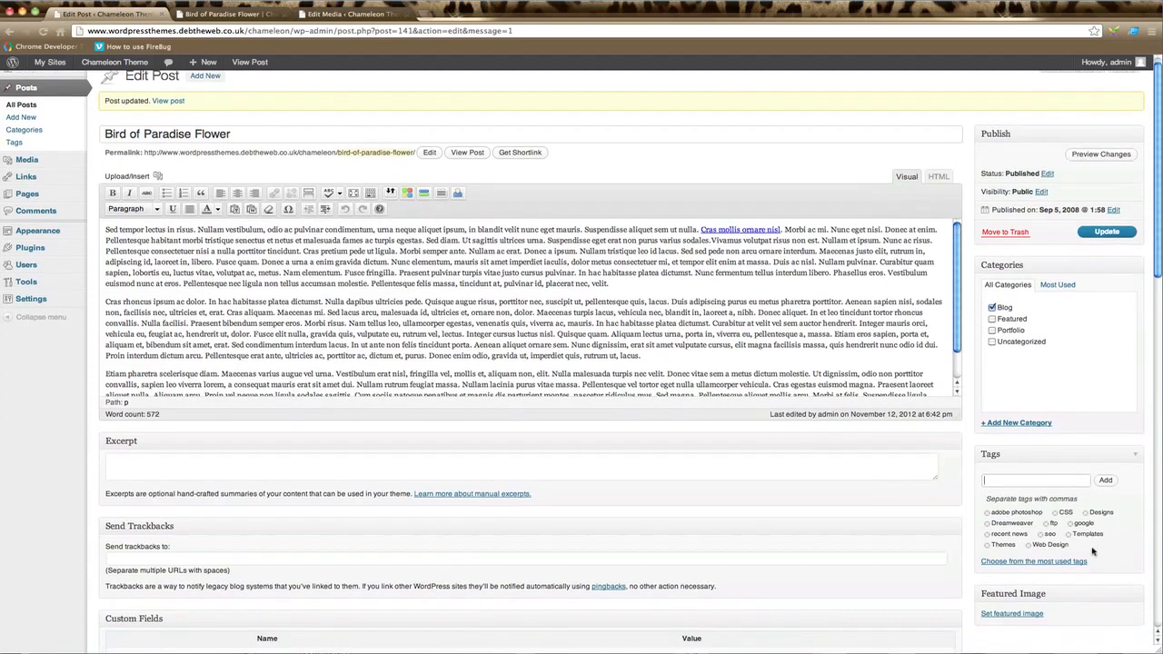
{"action": "scroll", "coordinate": [1093, 551], "scroll_direction": "up", "scroll_amount": 2}
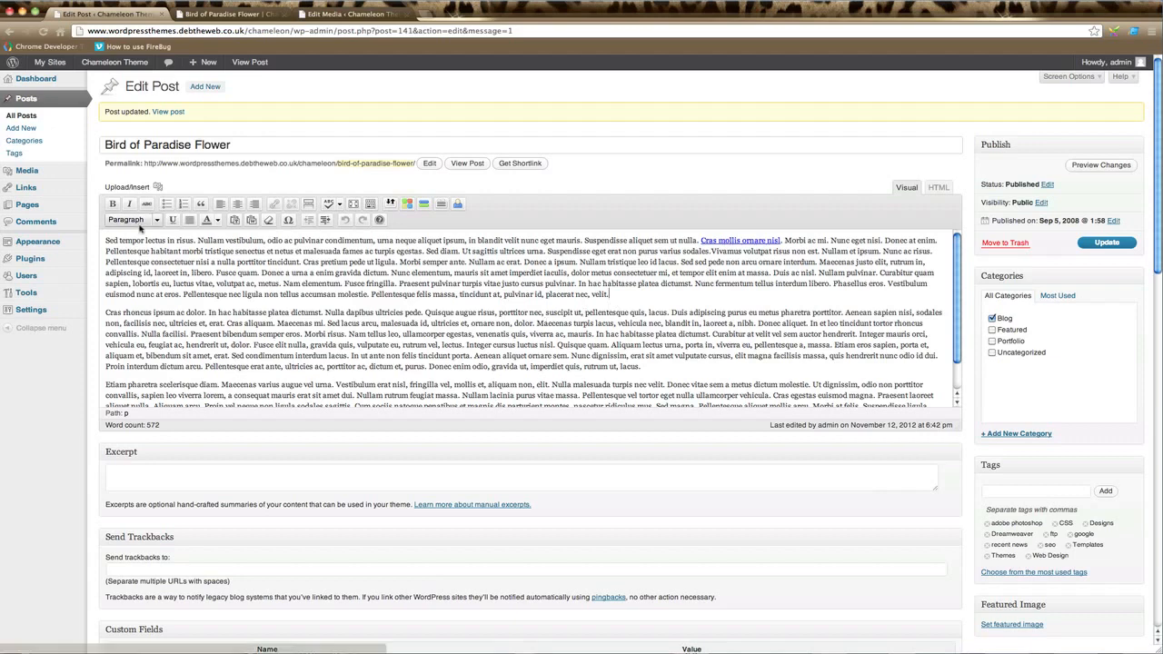
Open the About Us page for editing from the list of pages and look over its content and custom fields.
{"action": "left_click", "coordinate": [24, 208]}
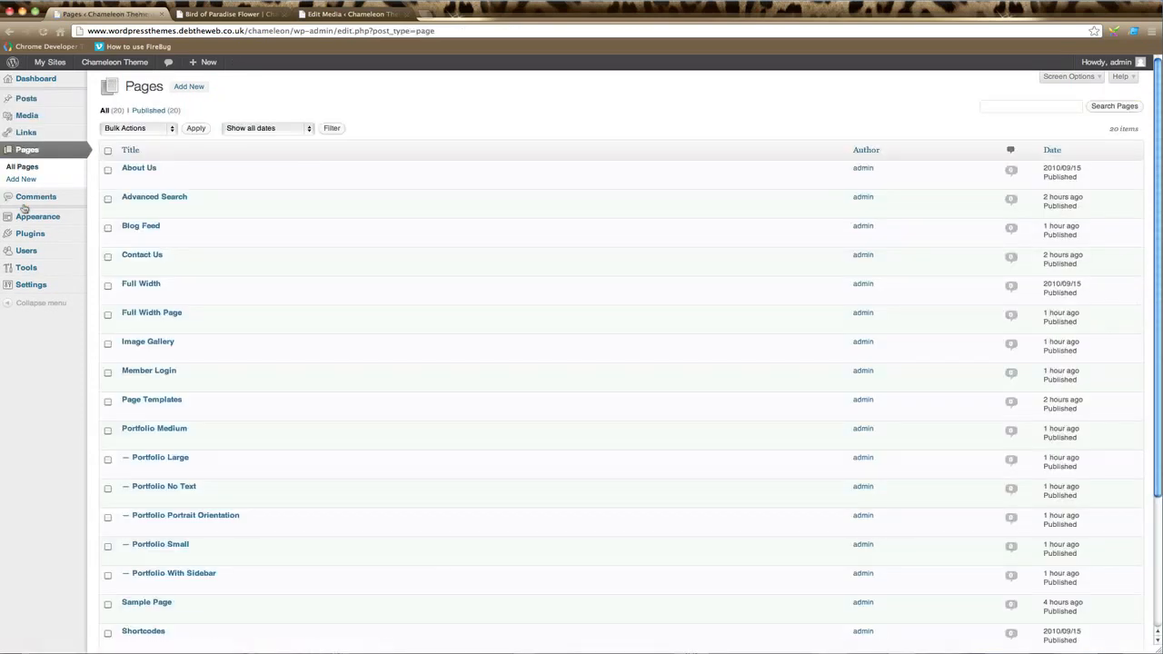
{"action": "mouse_move", "coordinate": [136, 179]}
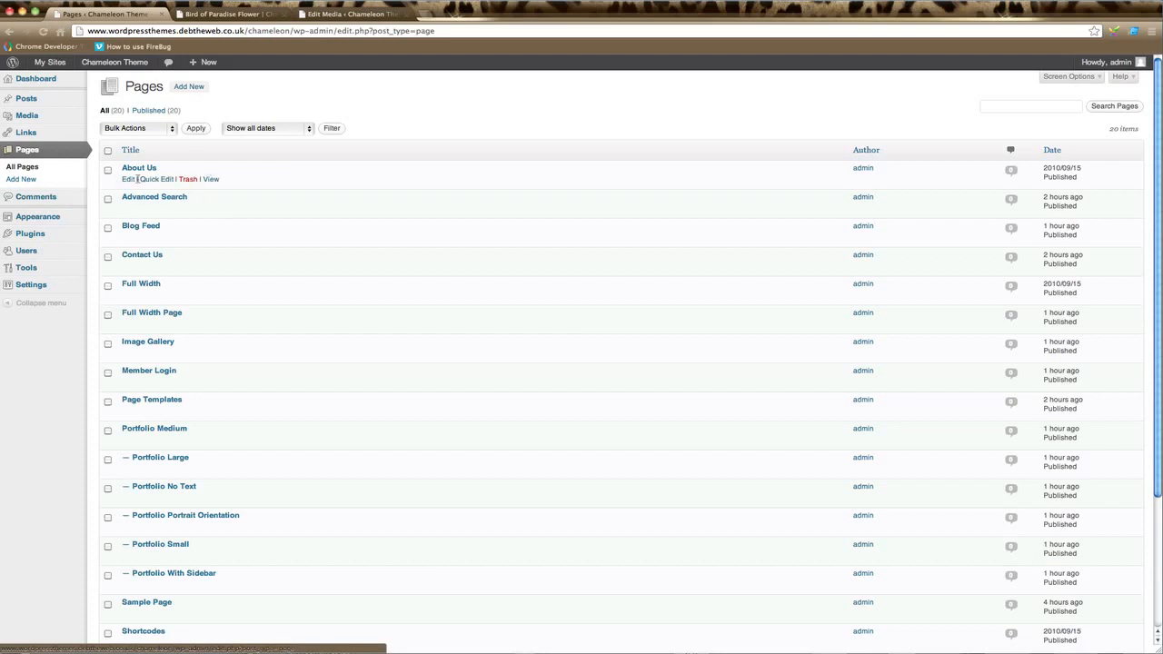
{"action": "left_click", "coordinate": [128, 179]}
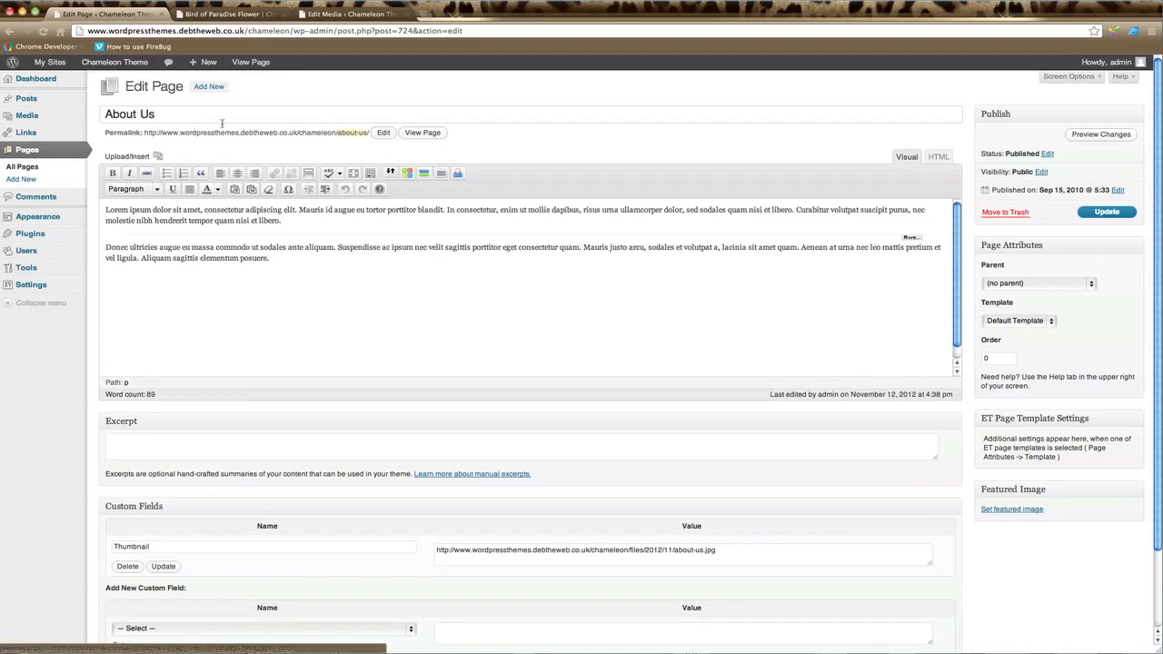
{"action": "scroll", "coordinate": [688, 419], "scroll_direction": "down", "scroll_amount": 2}
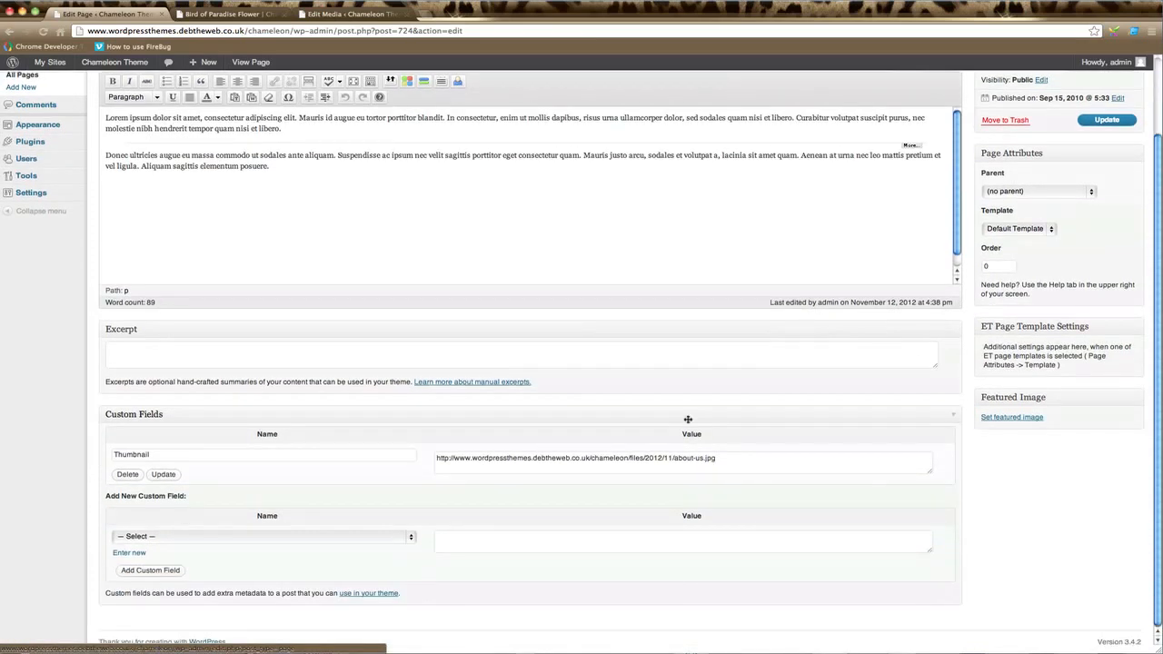
{"action": "scroll", "coordinate": [688, 419], "scroll_direction": "up", "scroll_amount": 2}
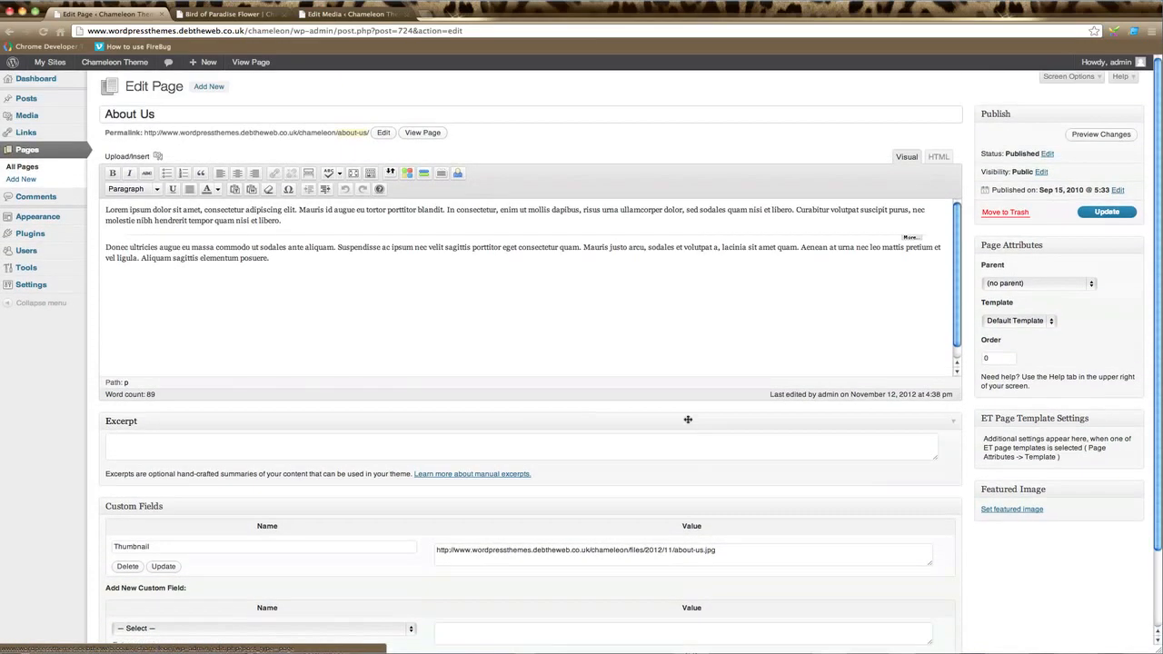
Show the Discussion, Comments, Slug, Author and Revisions sections on the page's edit screen.
{"action": "left_click", "coordinate": [1098, 78]}
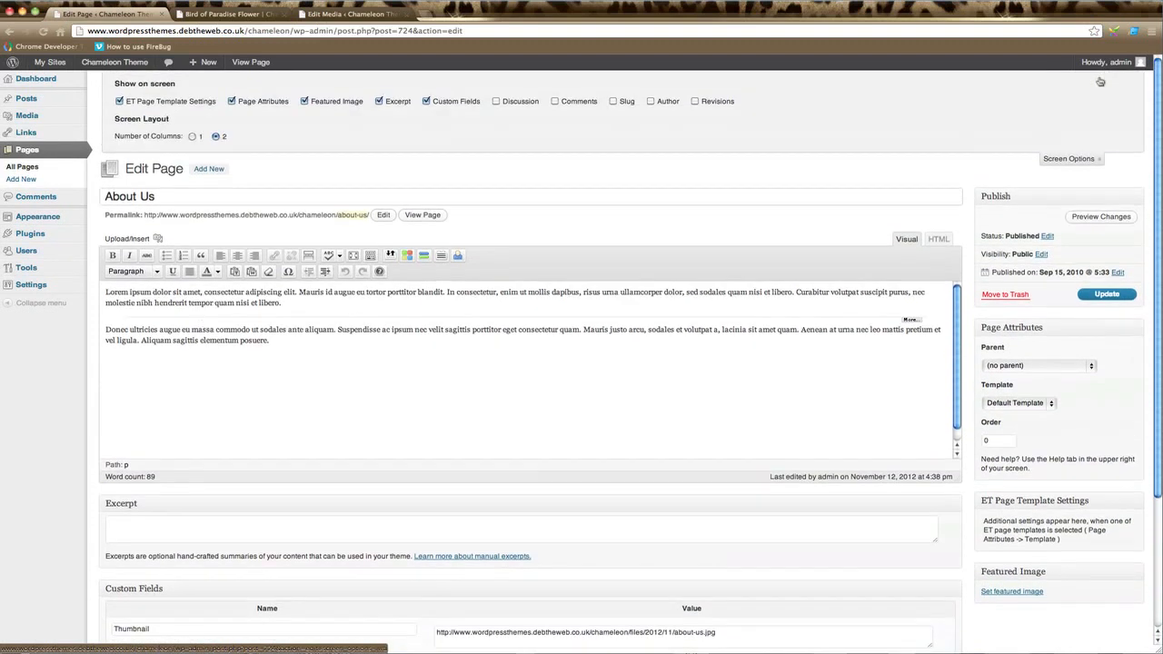
{"action": "left_click", "coordinate": [496, 102]}
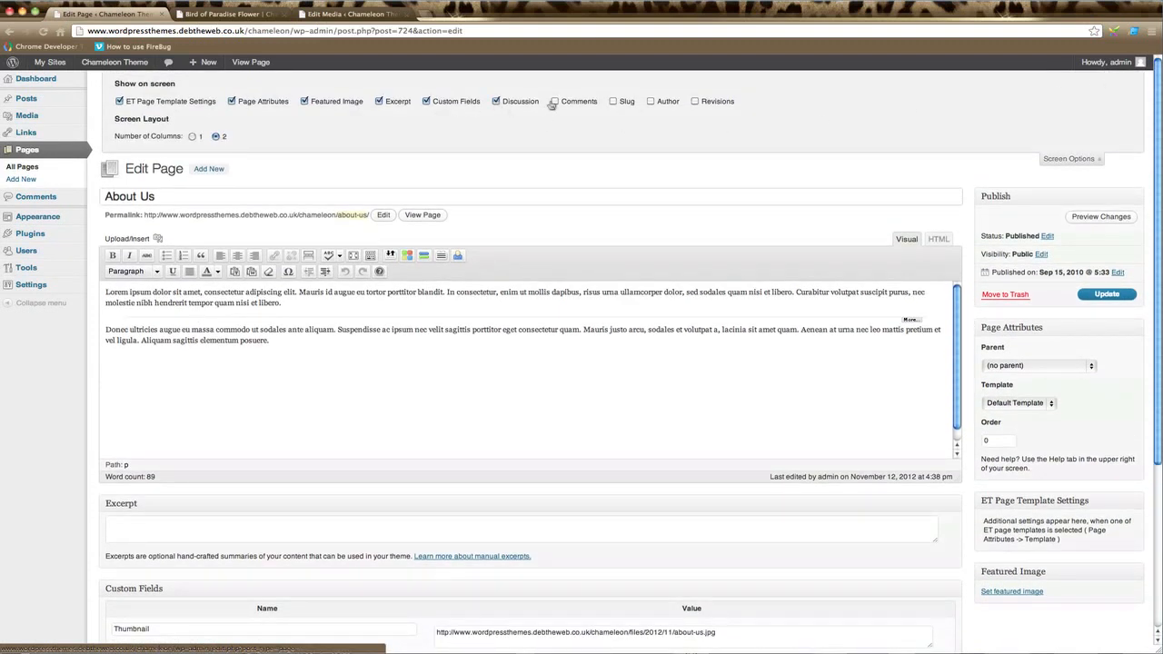
{"action": "left_click", "coordinate": [555, 102]}
{"action": "left_click", "coordinate": [613, 102]}
{"action": "left_click", "coordinate": [651, 102]}
{"action": "left_click", "coordinate": [696, 101]}
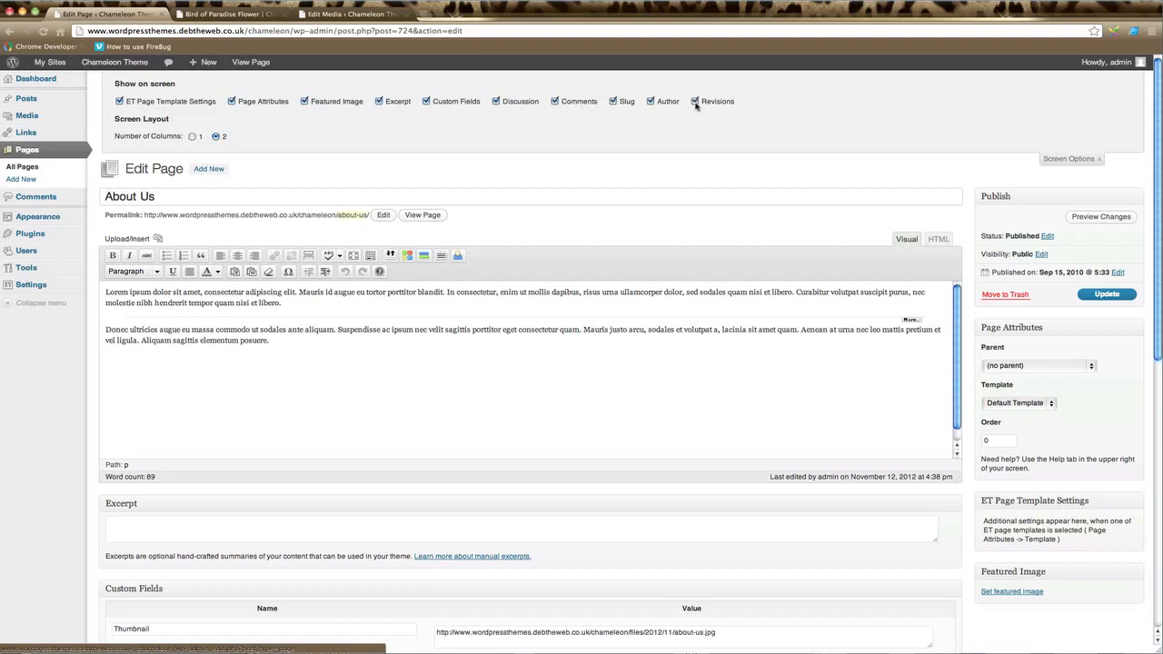
{"action": "left_click", "coordinate": [1079, 160]}
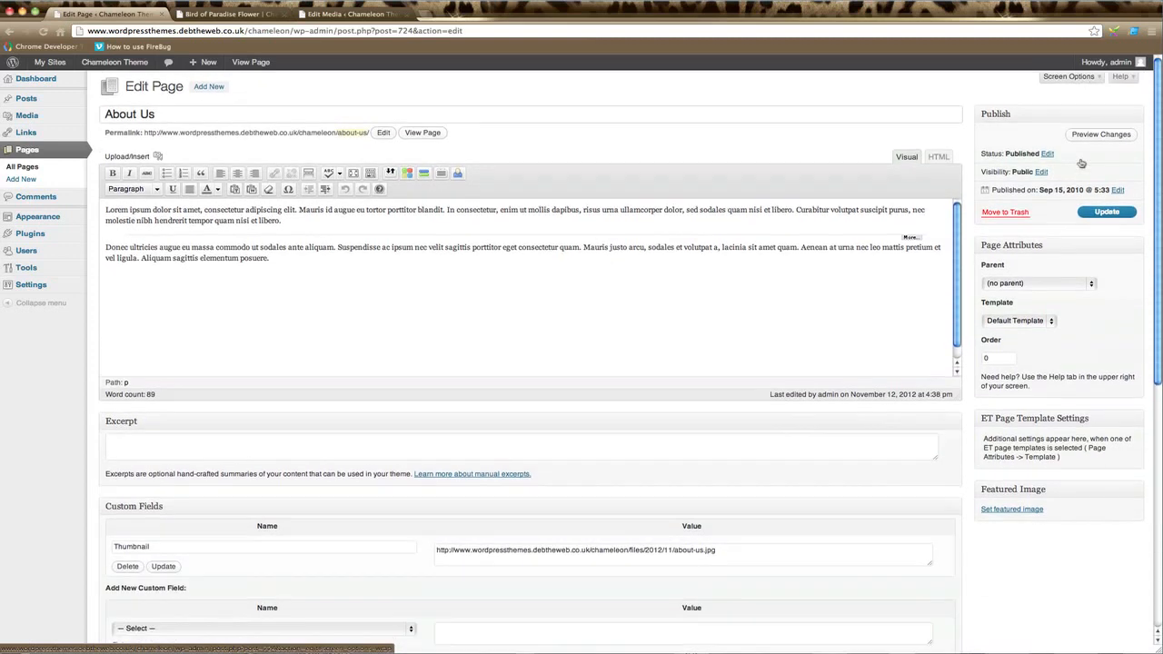
View the About Us content as HTML and return to the visual editor.
{"action": "left_click", "coordinate": [168, 121]}
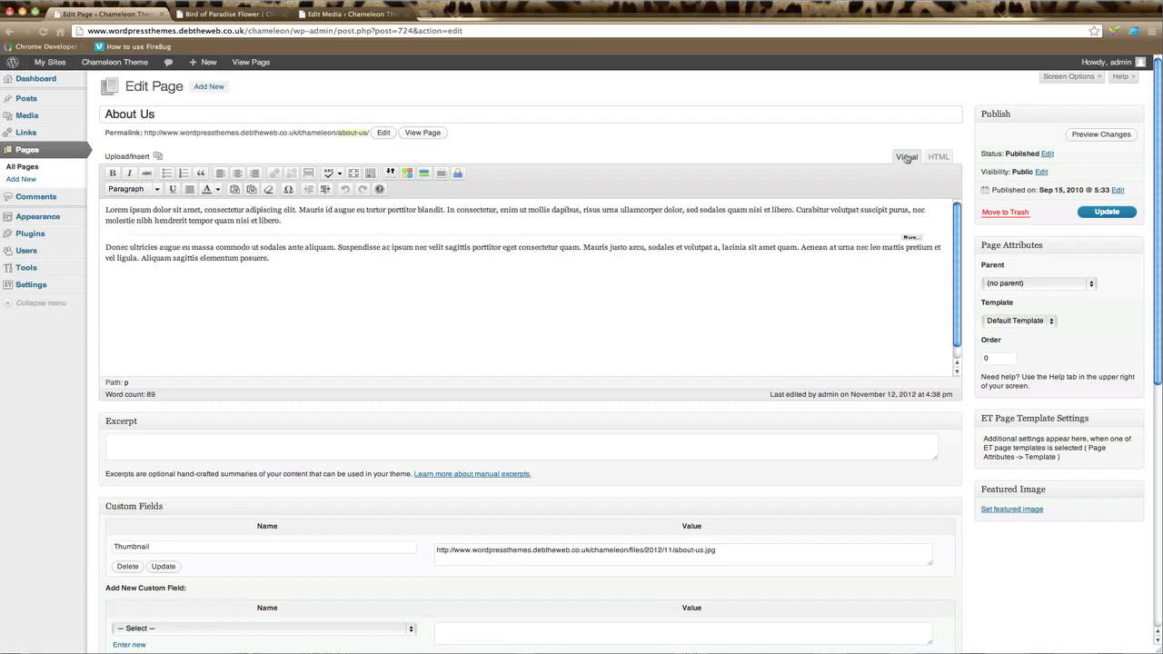
{"action": "left_click", "coordinate": [937, 158]}
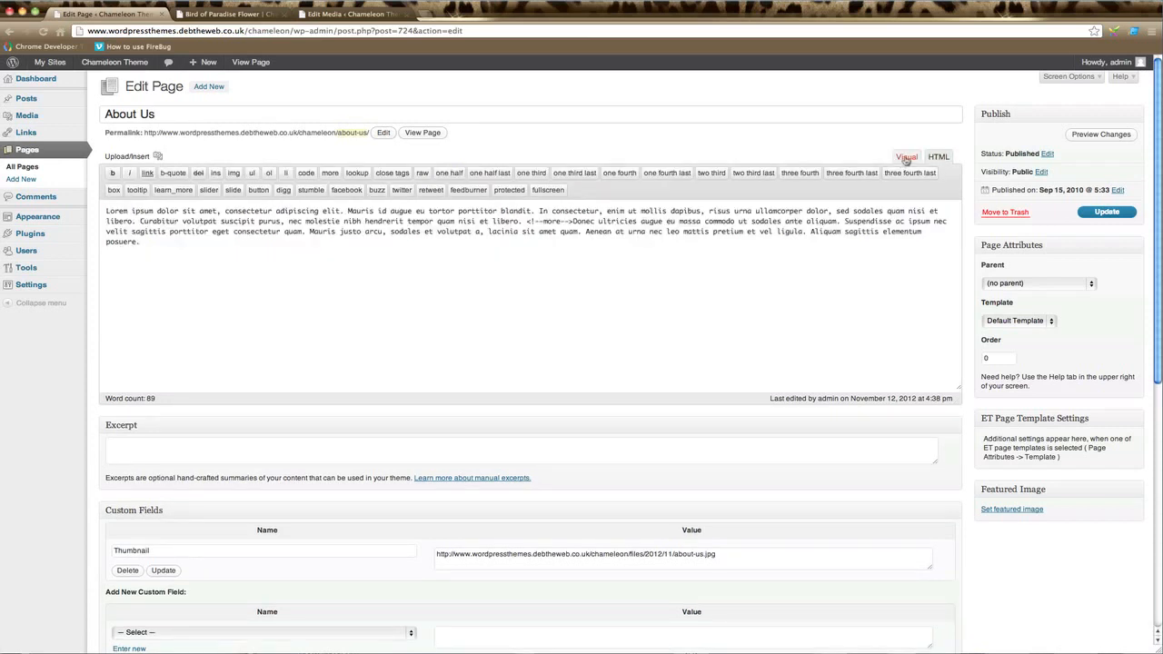
{"action": "left_click", "coordinate": [907, 157]}
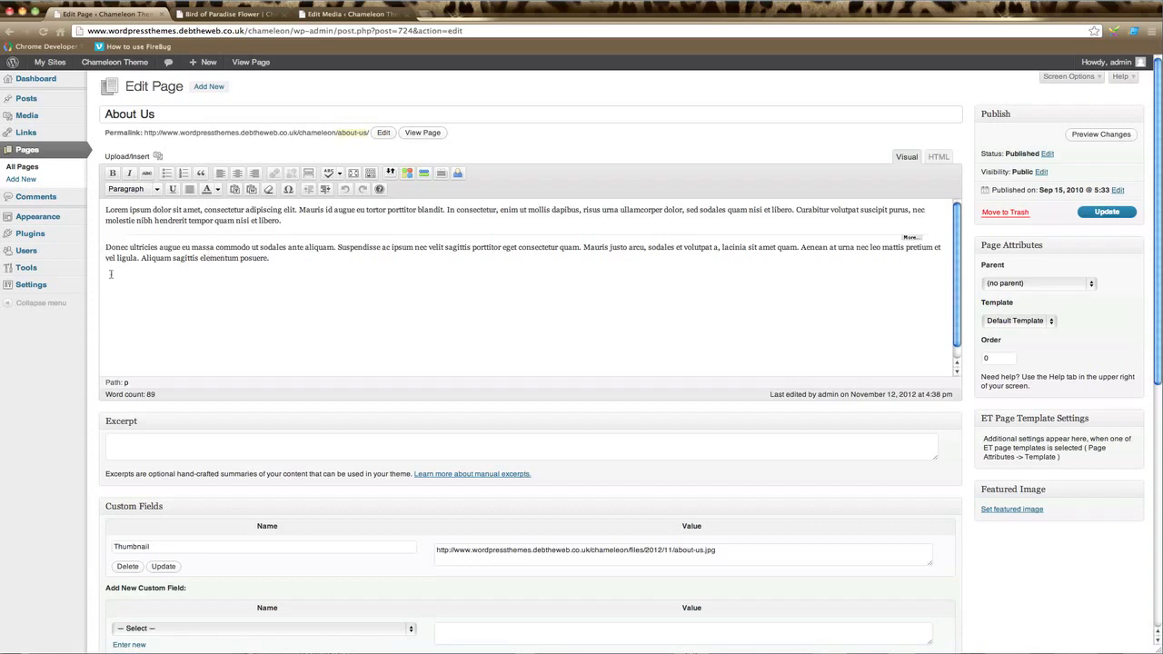
Insert the small-logo image from the Media Library at full size below the last About Us paragraph and update the page.
{"action": "key", "text": "Return"}
{"action": "left_click", "coordinate": [156, 156]}
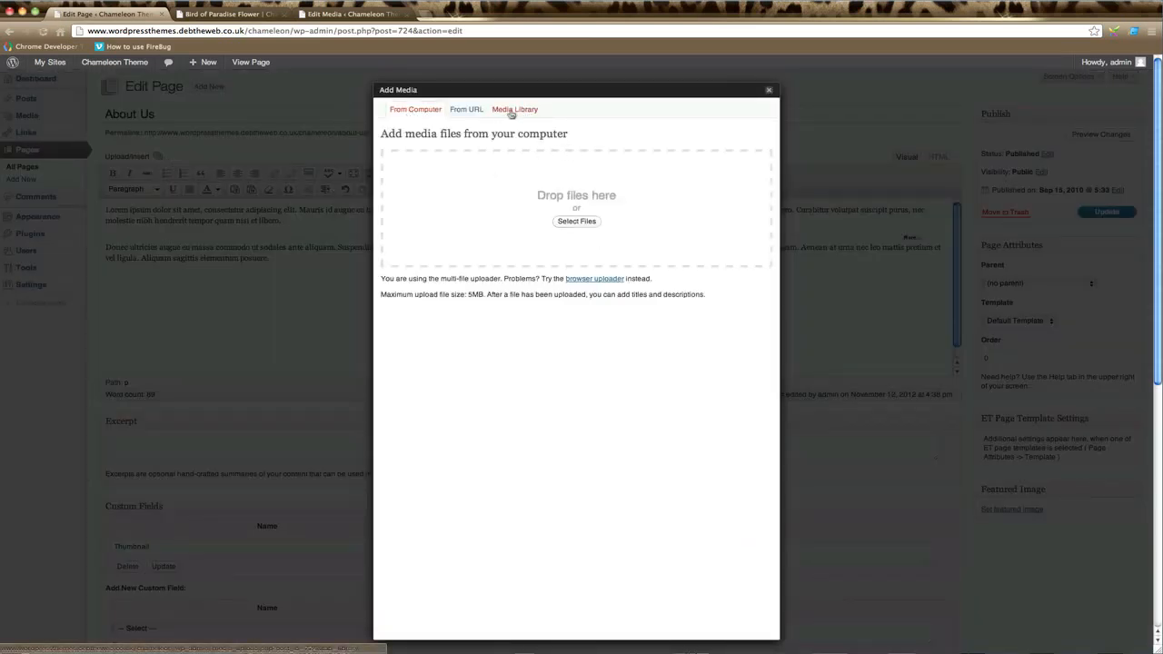
{"action": "left_click", "coordinate": [512, 110]}
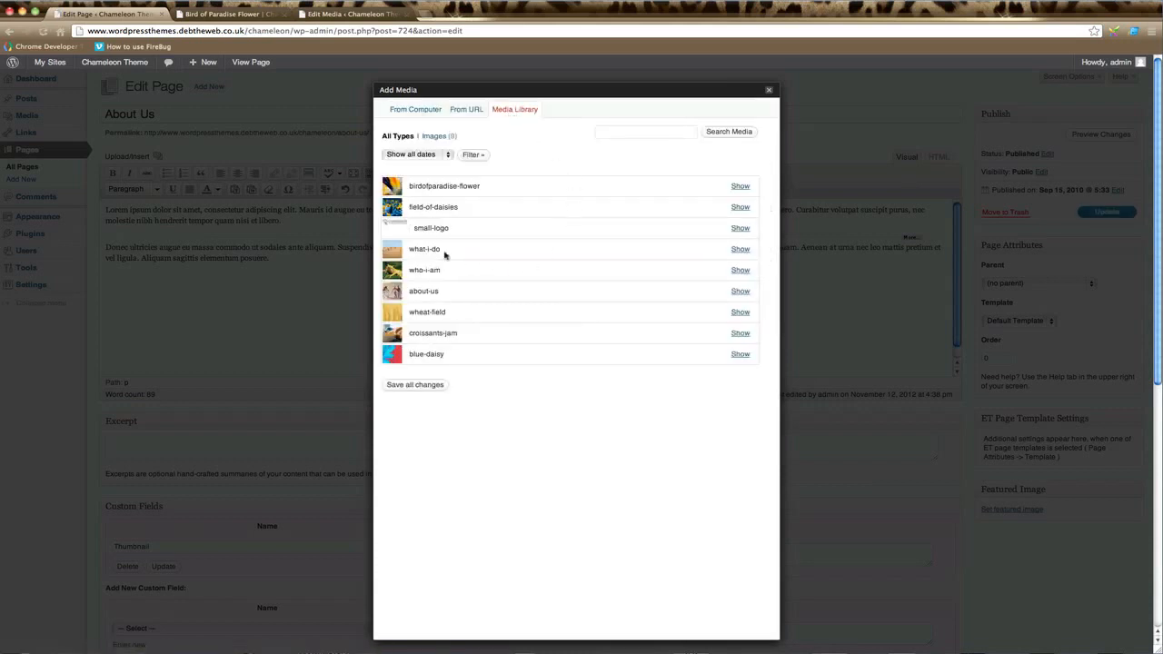
{"action": "left_click", "coordinate": [741, 229]}
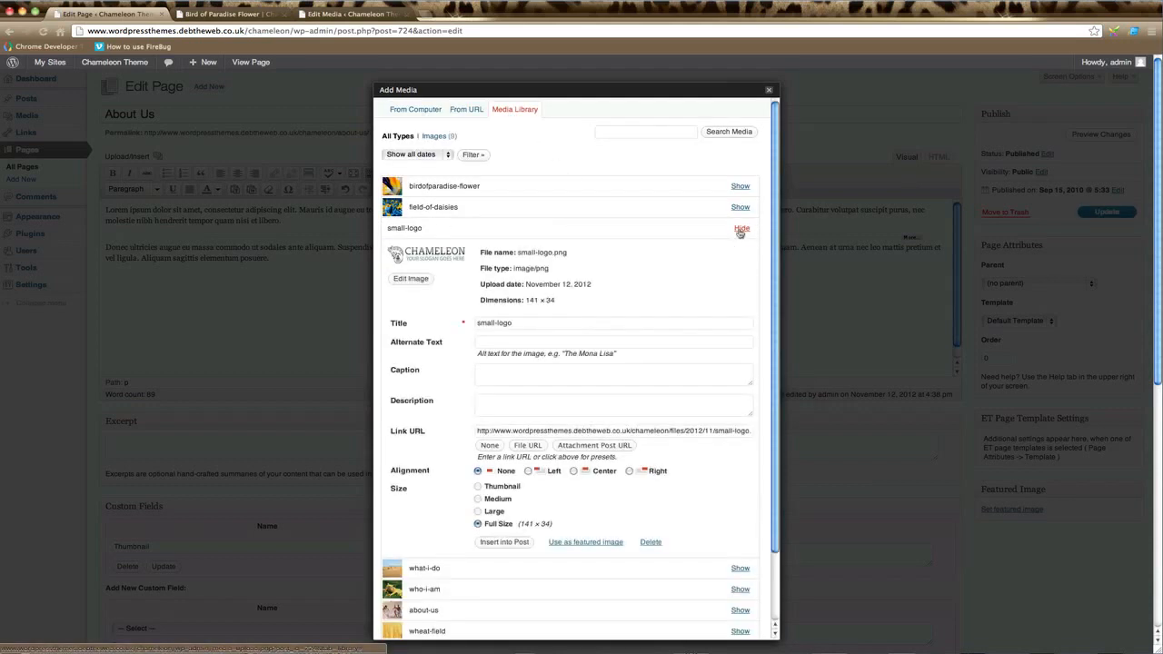
{"action": "left_click", "coordinate": [505, 542]}
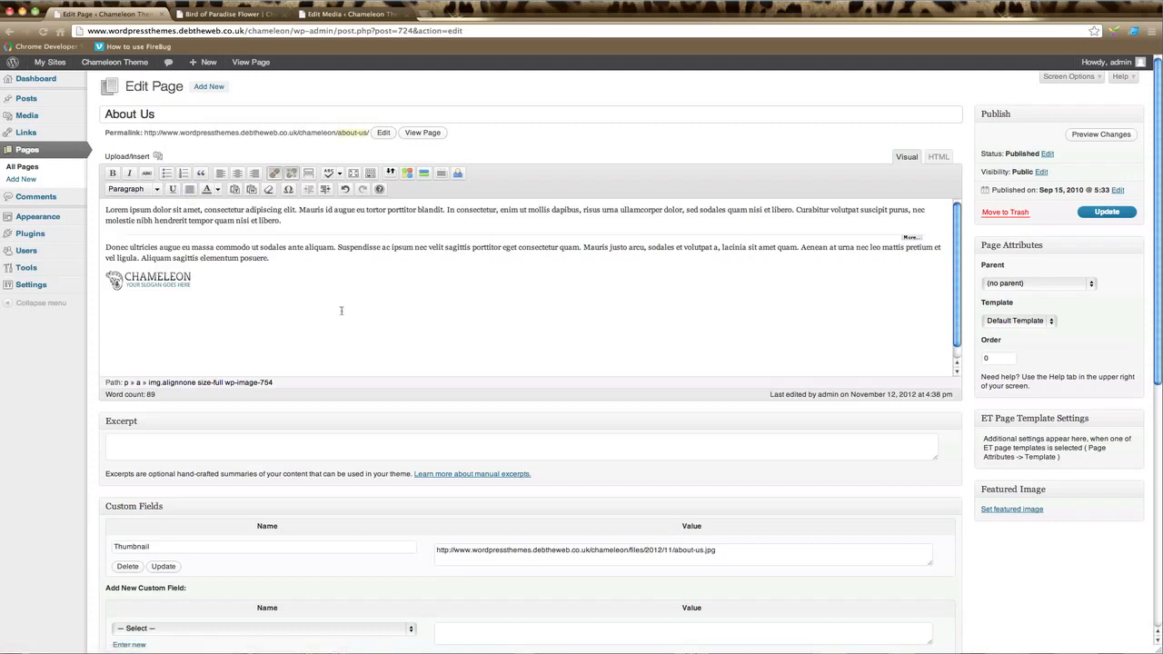
{"action": "left_click", "coordinate": [1106, 211]}
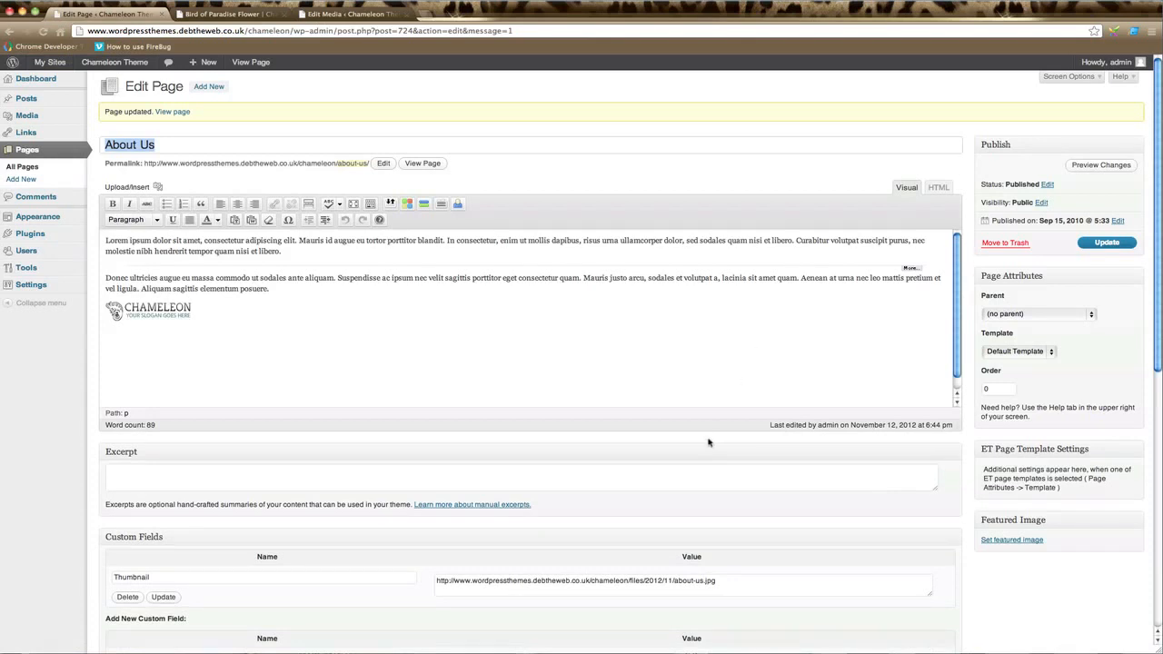
Add a Description custom field with the value "This is a description" to the About Us page and update the page.
{"action": "scroll", "coordinate": [709, 443], "scroll_direction": "down", "scroll_amount": 2}
{"action": "scroll", "coordinate": [708, 443], "scroll_direction": "down", "scroll_amount": 2}
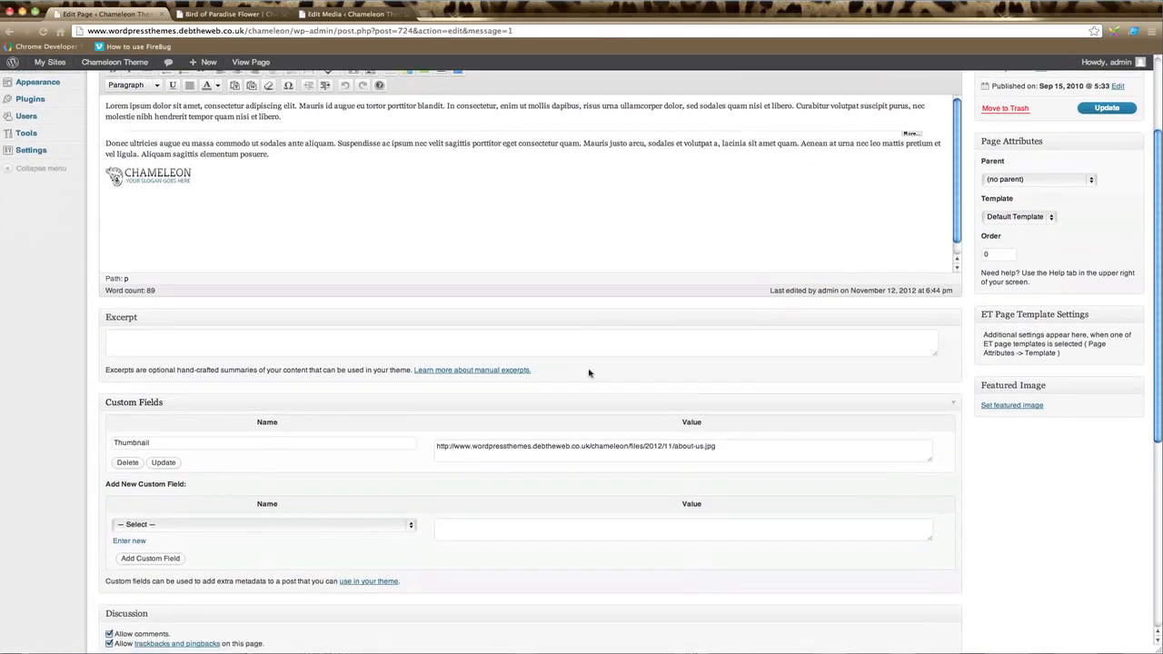
{"action": "left_click", "coordinate": [163, 344]}
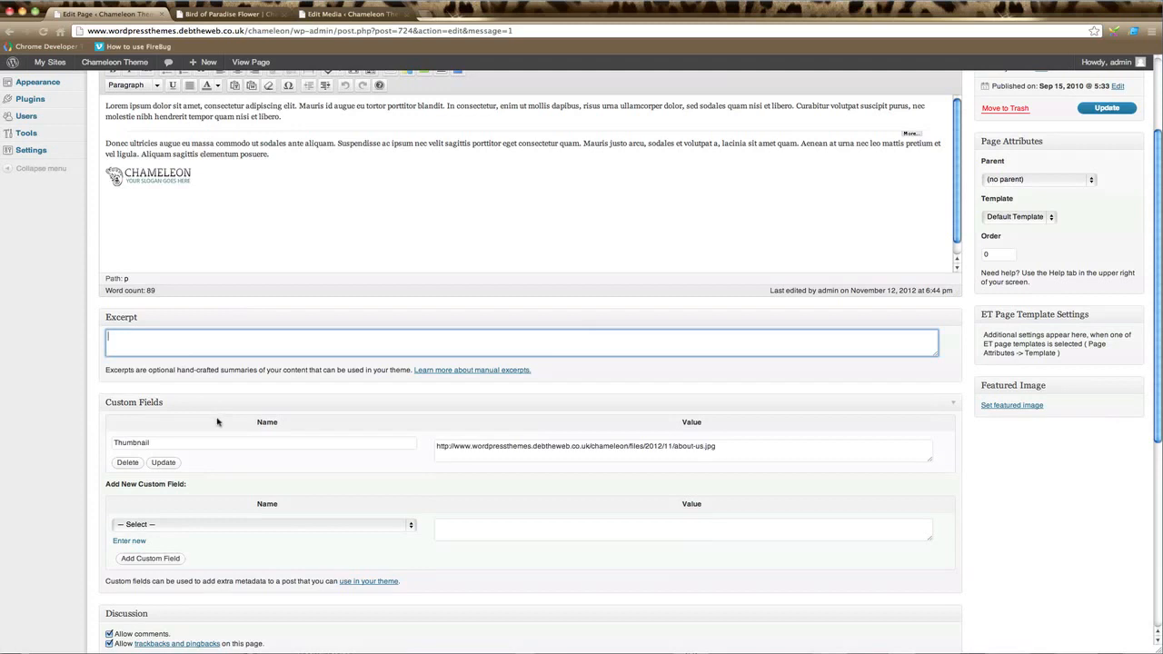
{"action": "scroll", "coordinate": [223, 443], "scroll_direction": "down", "scroll_amount": 1}
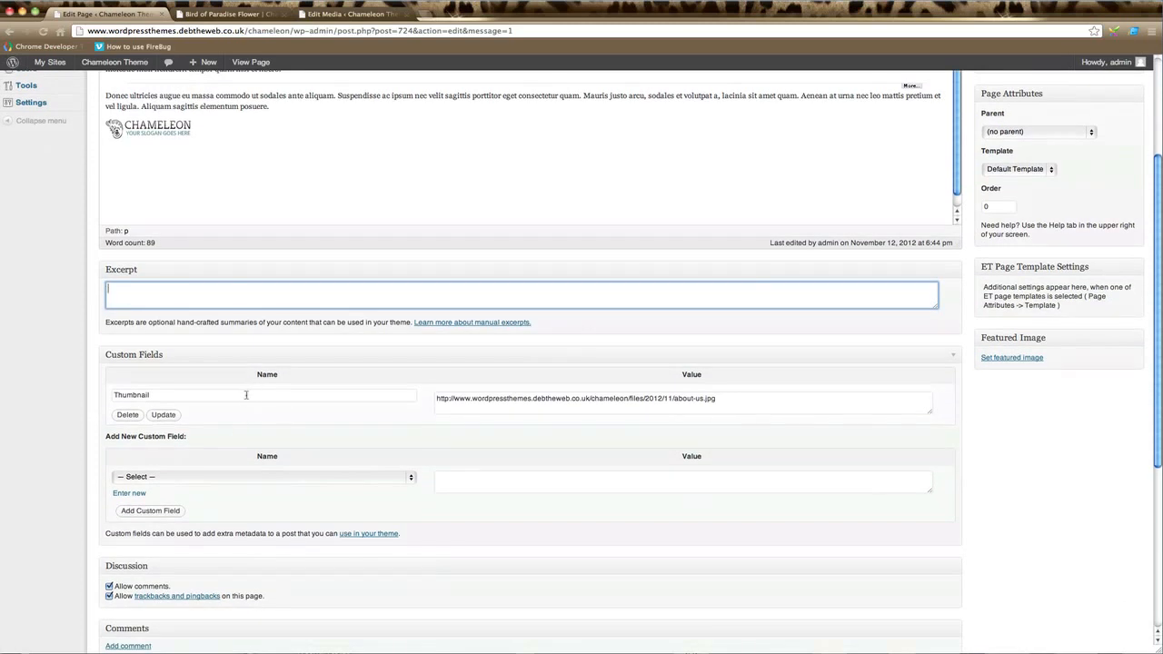
{"action": "left_click", "coordinate": [307, 477]}
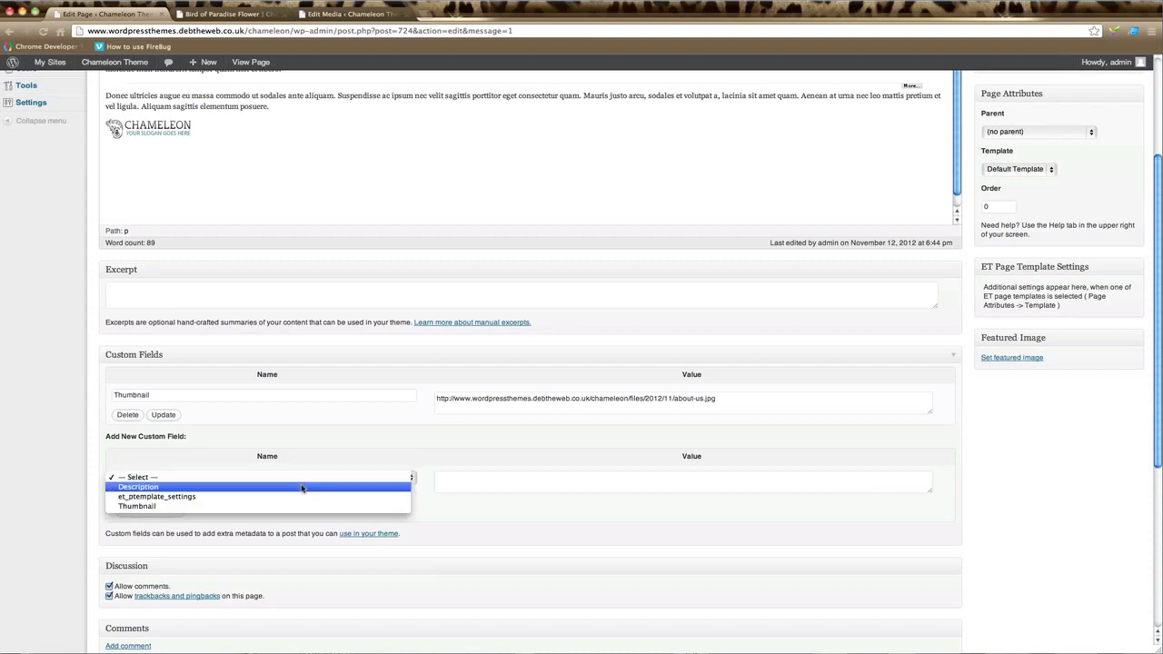
{"action": "left_click", "coordinate": [302, 487]}
{"action": "left_click", "coordinate": [495, 483]}
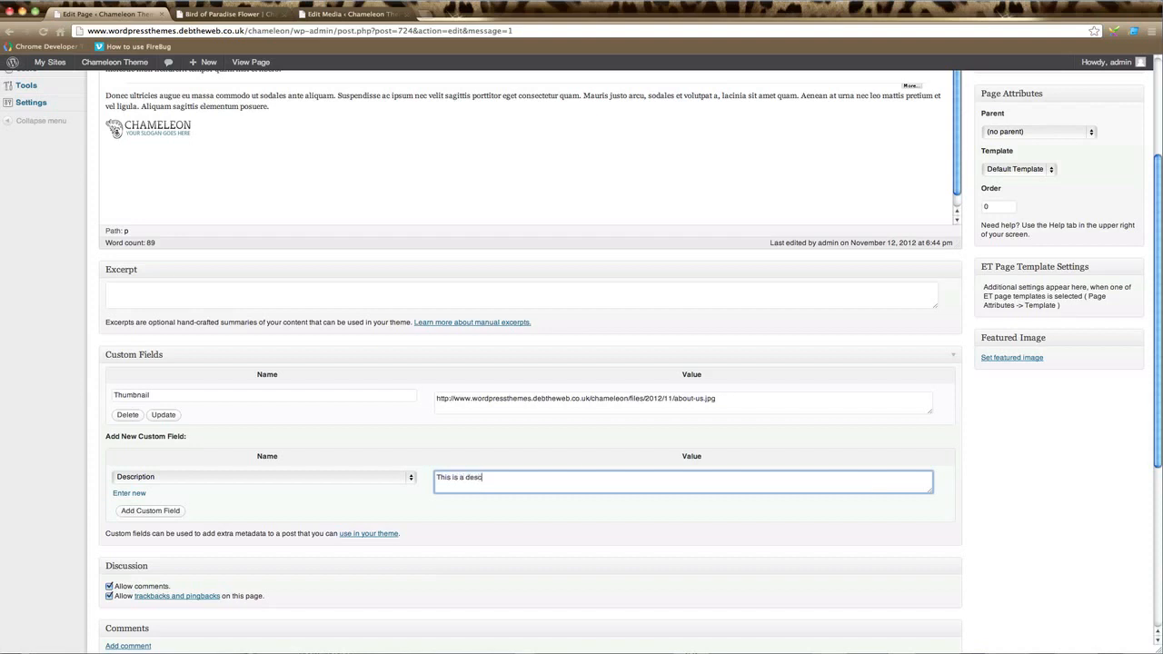
{"action": "type", "text": "tion"}
{"action": "left_click", "coordinate": [153, 511]}
{"action": "scroll", "coordinate": [886, 505], "scroll_direction": "up", "scroll_amount": 4}
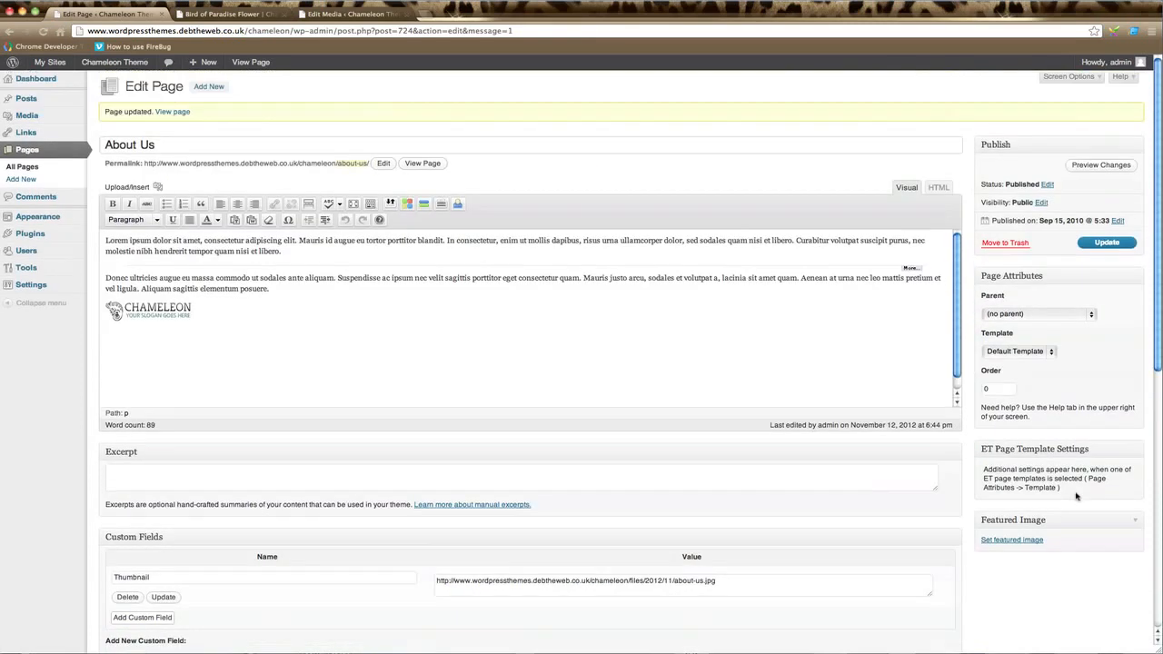
{"action": "left_click", "coordinate": [1107, 242]}
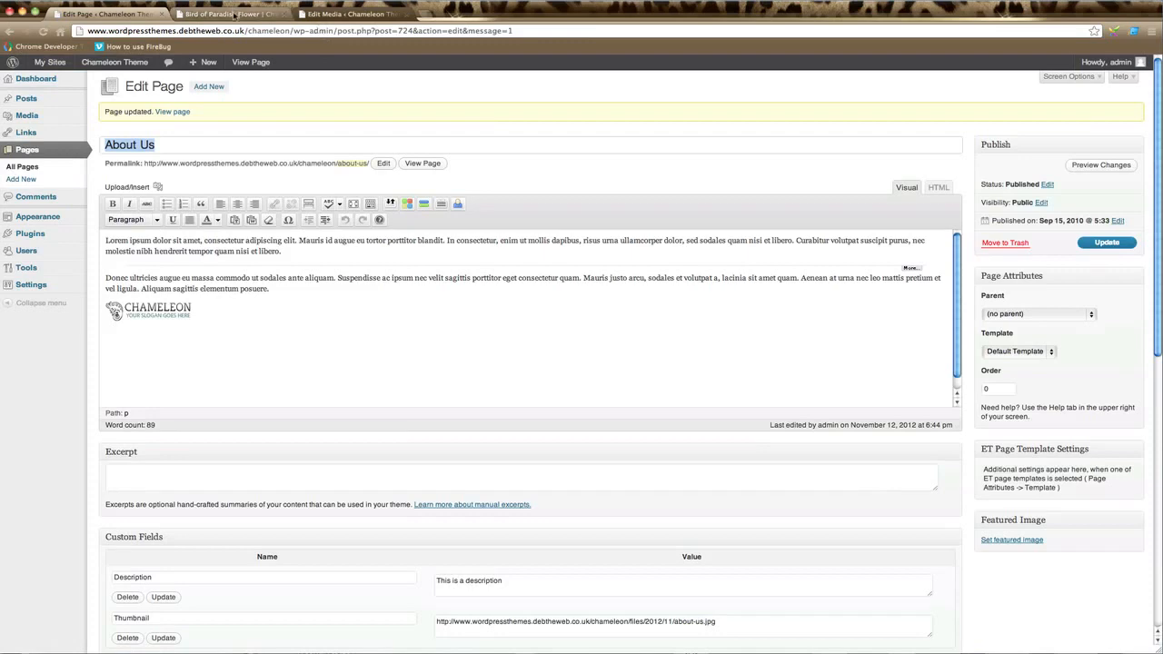
View the live About Us page by opening it from the site's home page.
{"action": "left_click", "coordinate": [233, 15]}
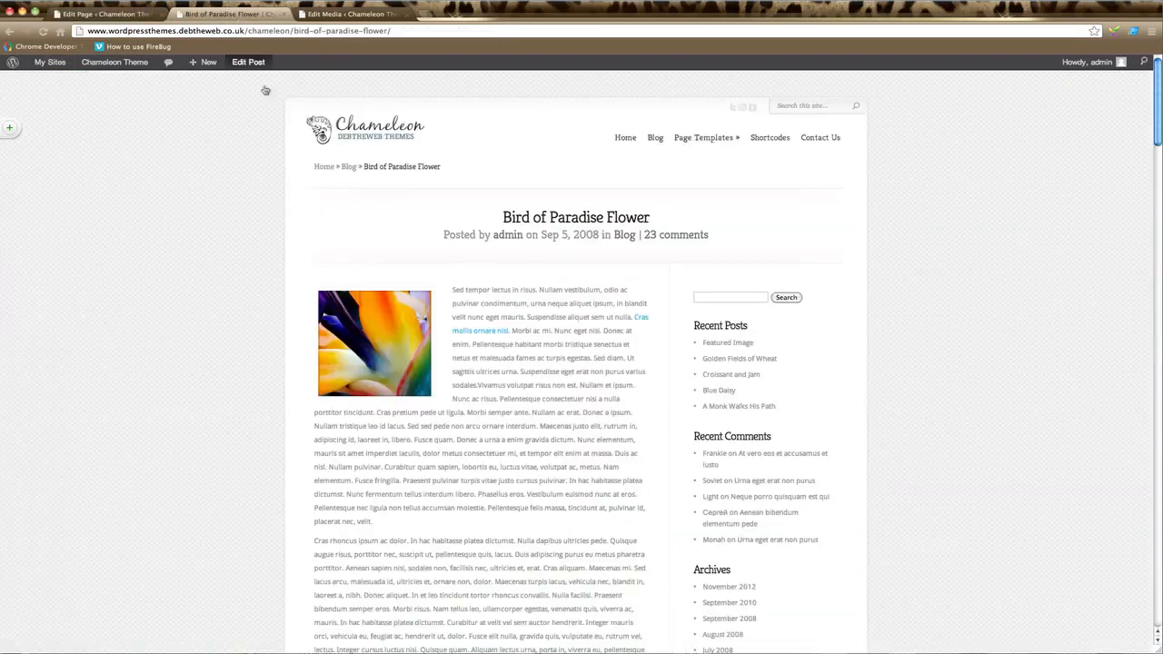
{"action": "left_click", "coordinate": [627, 139]}
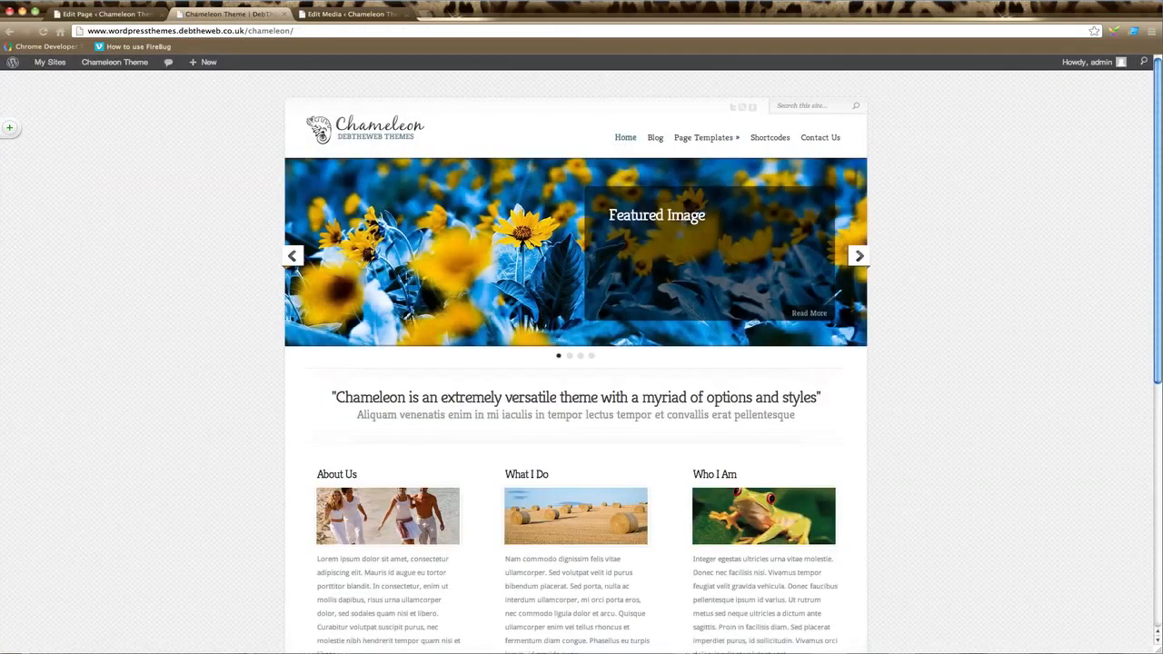
{"action": "left_click", "coordinate": [347, 513]}
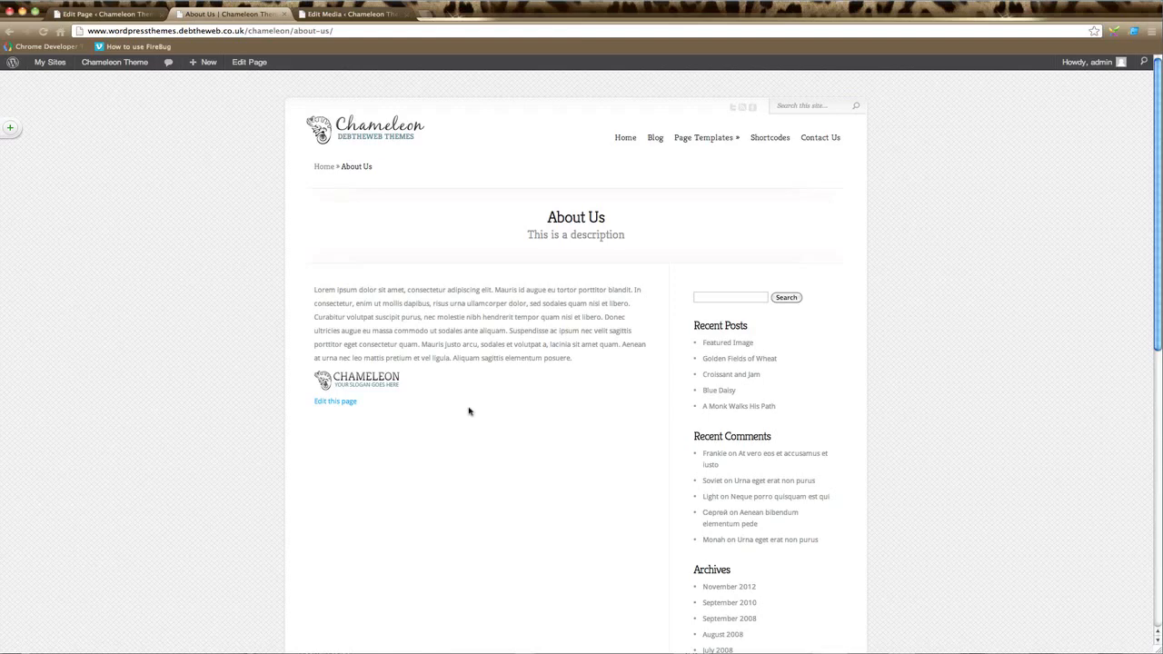
Examine the Single Page Layout settings in the Chameleon theme options and compare them with the live About Us page.
{"action": "left_click", "coordinate": [111, 15]}
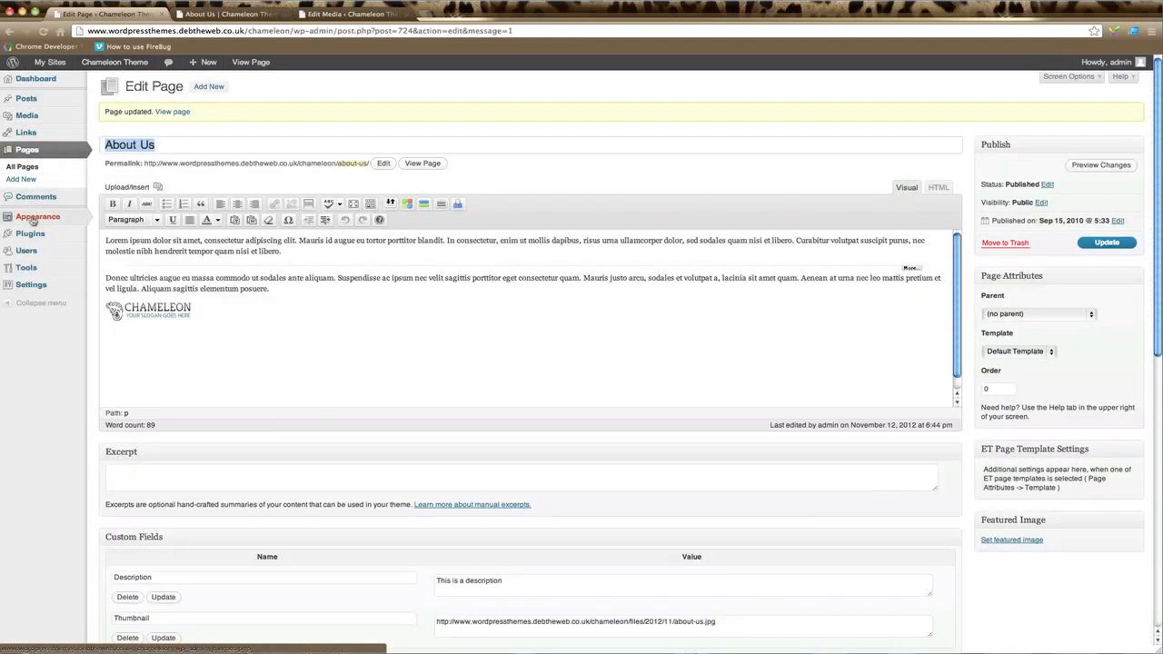
{"action": "mouse_move", "coordinate": [34, 221]}
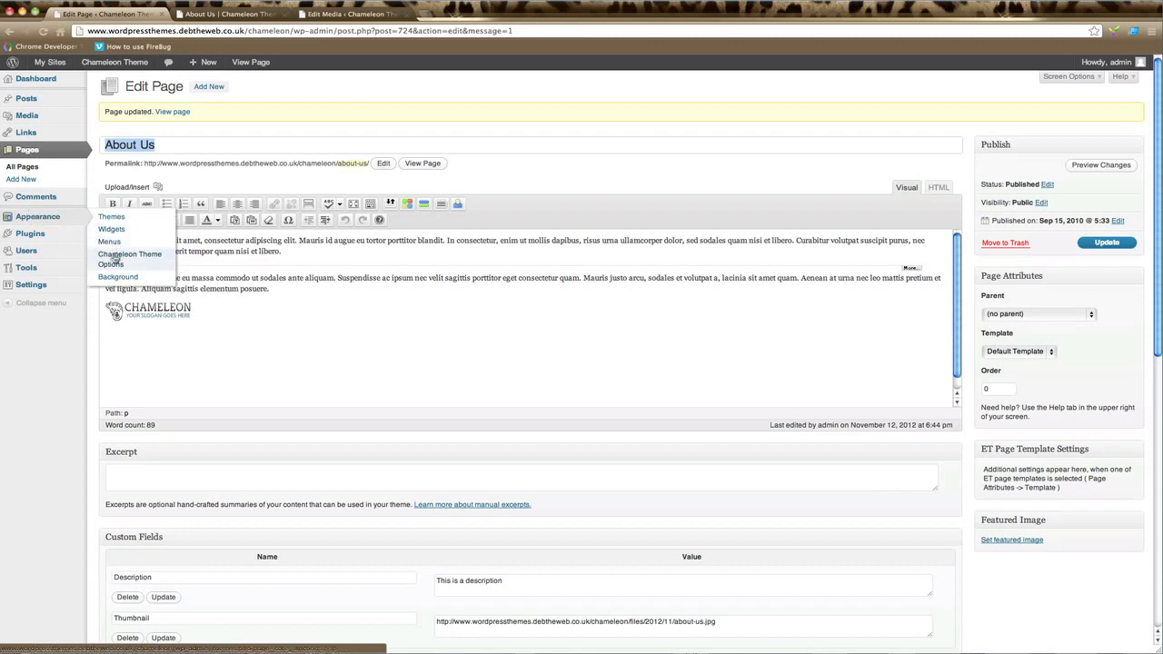
{"action": "left_click", "coordinate": [129, 259]}
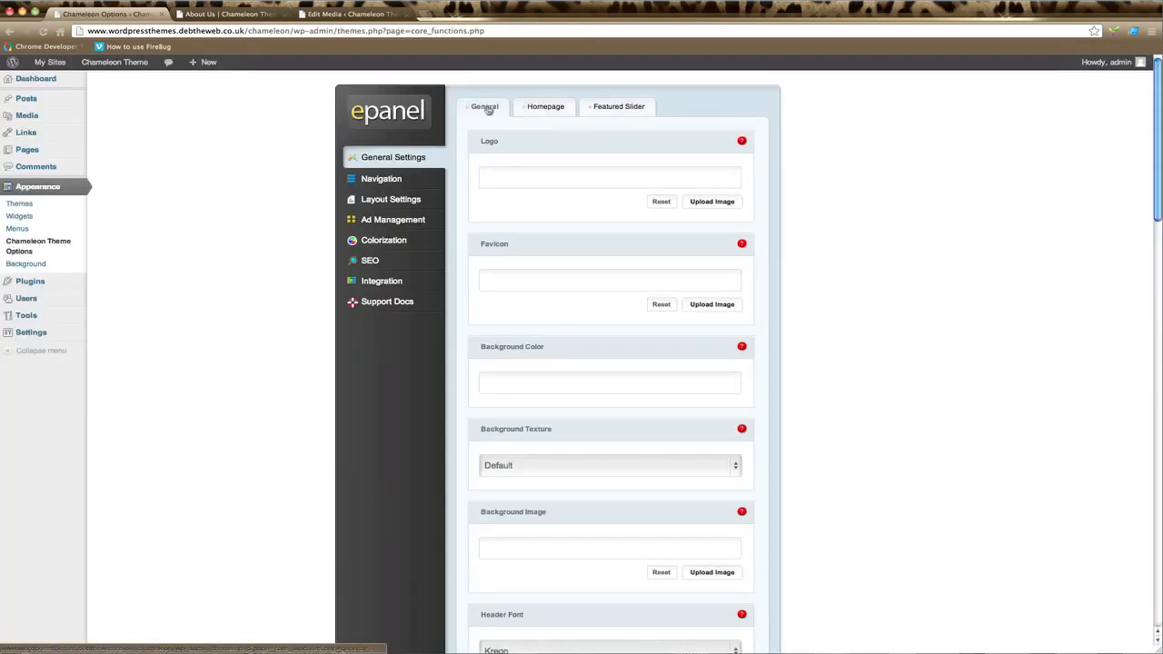
{"action": "left_click", "coordinate": [406, 201]}
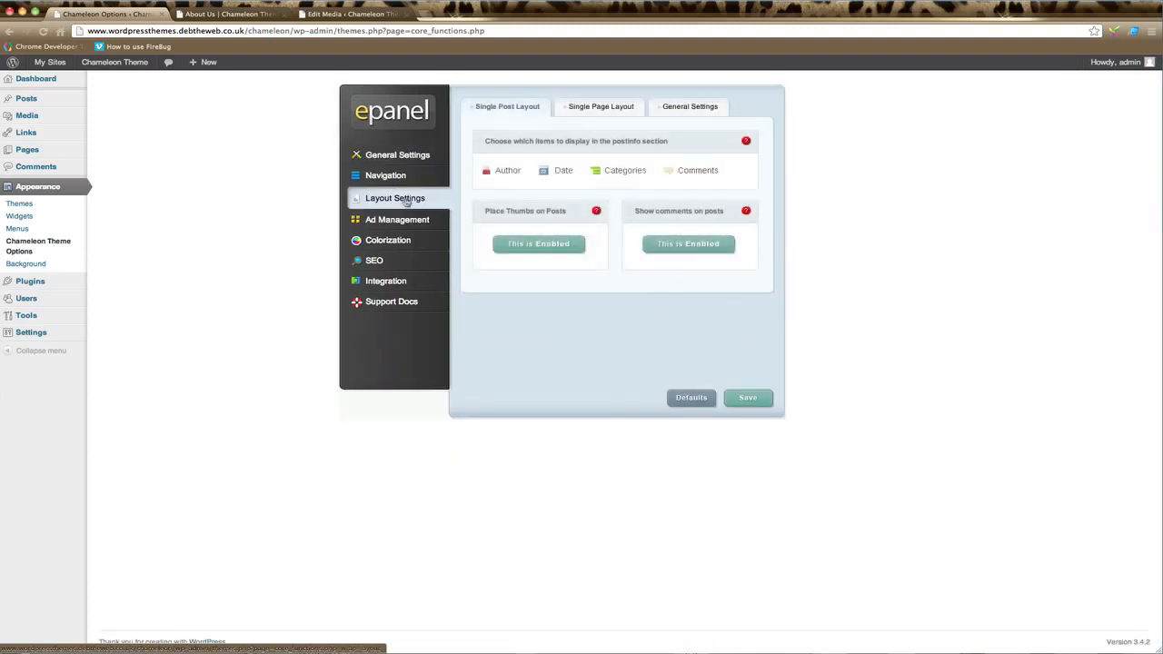
{"action": "left_click", "coordinate": [587, 111]}
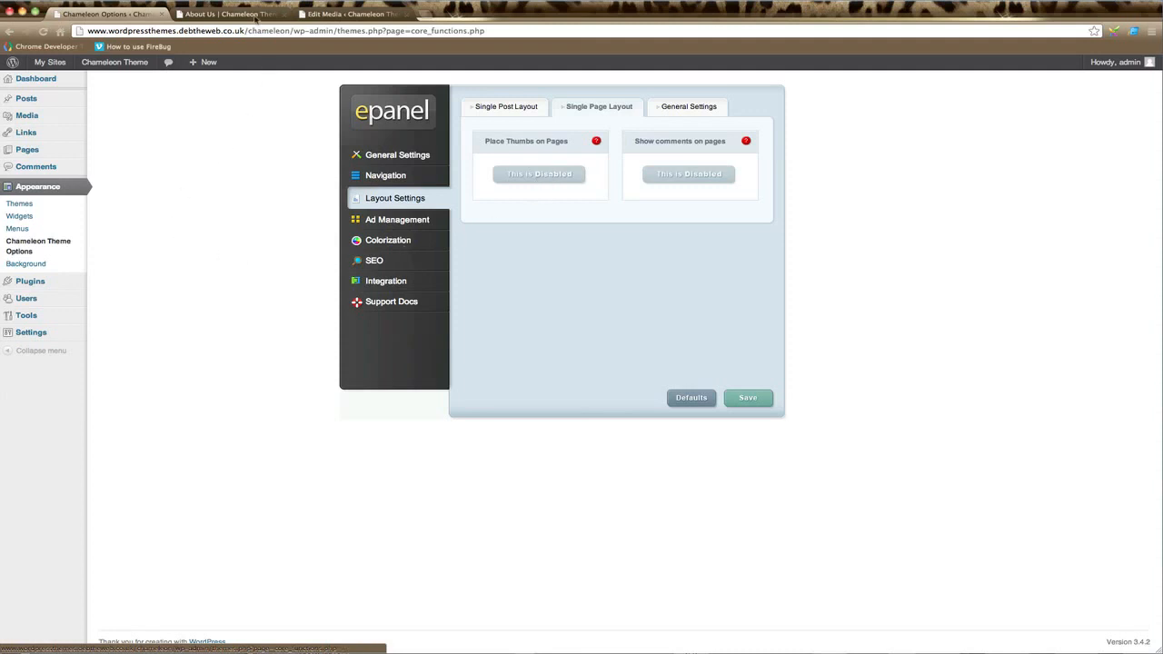
{"action": "left_click", "coordinate": [256, 16]}
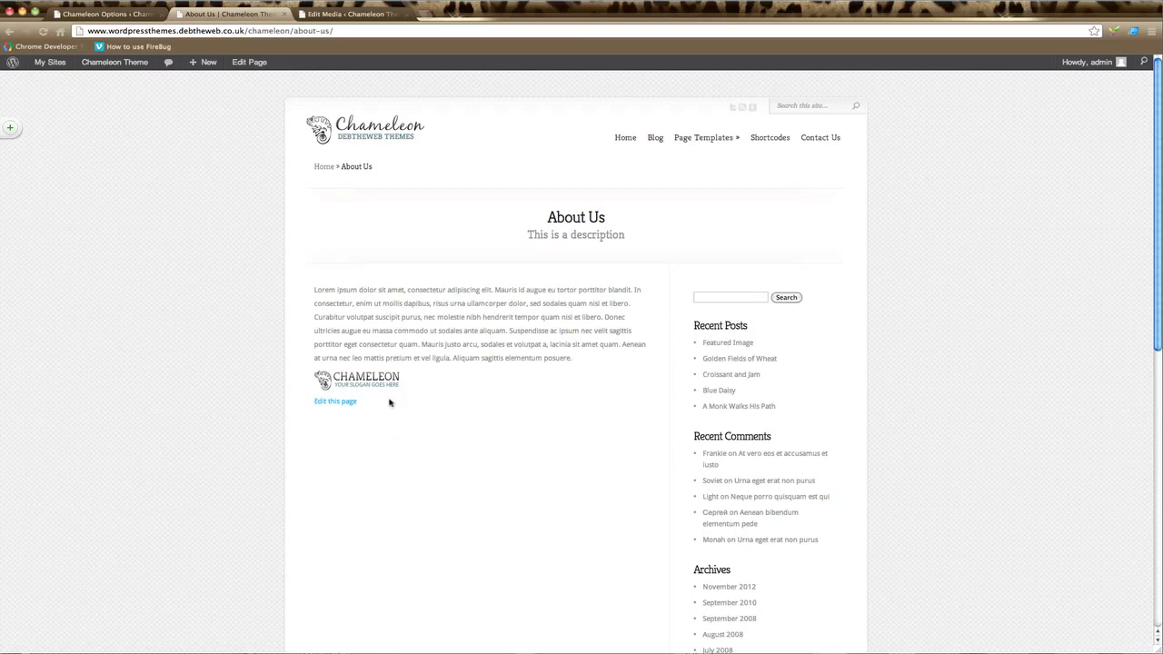
{"action": "left_click", "coordinate": [113, 16]}
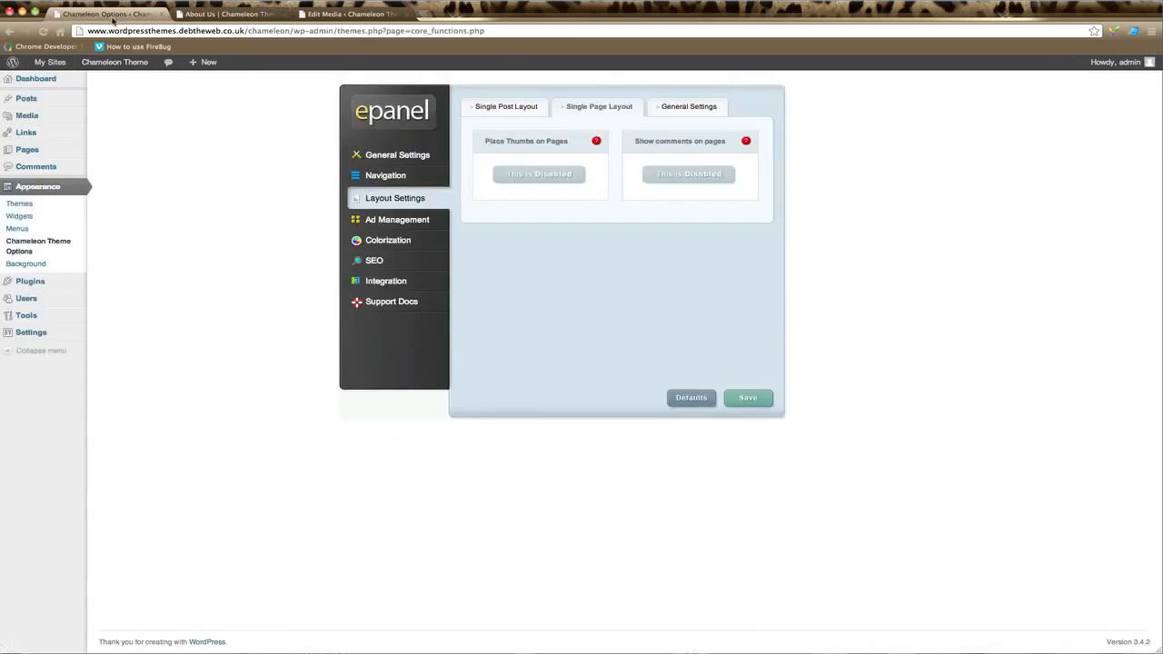
Reopen the About Us page for editing and disallow comments, trackbacks and pingbacks on it.
{"action": "left_click", "coordinate": [27, 152]}
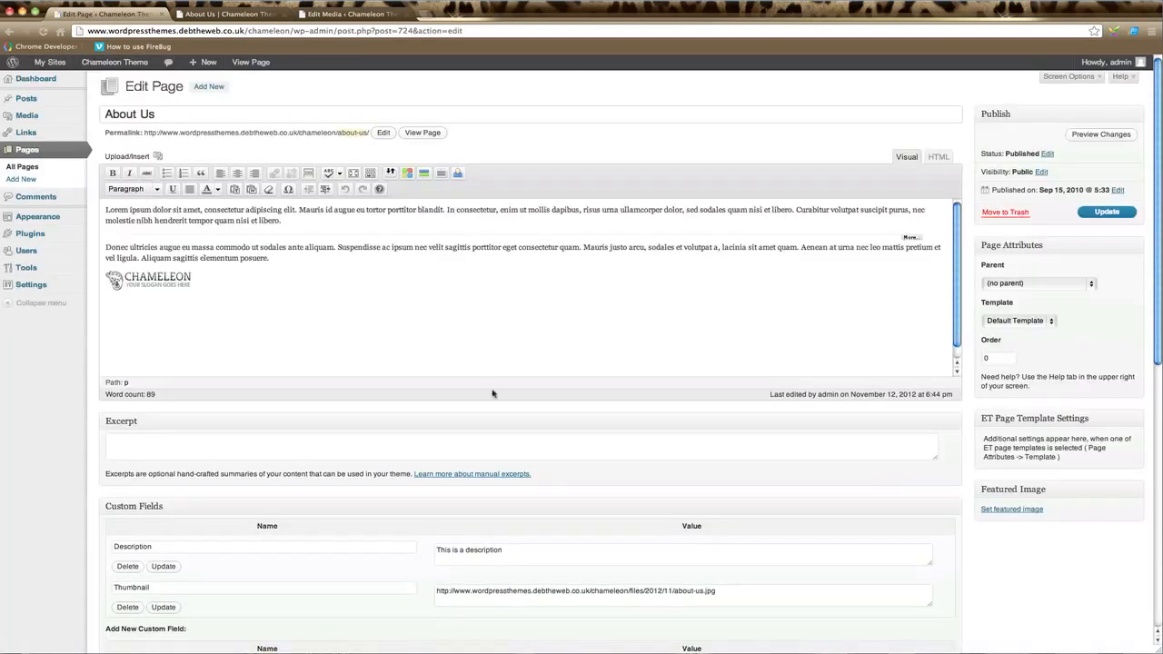
{"action": "scroll", "coordinate": [506, 441], "scroll_direction": "down", "scroll_amount": 5}
{"action": "scroll", "coordinate": [507, 442], "scroll_direction": "down", "scroll_amount": 2}
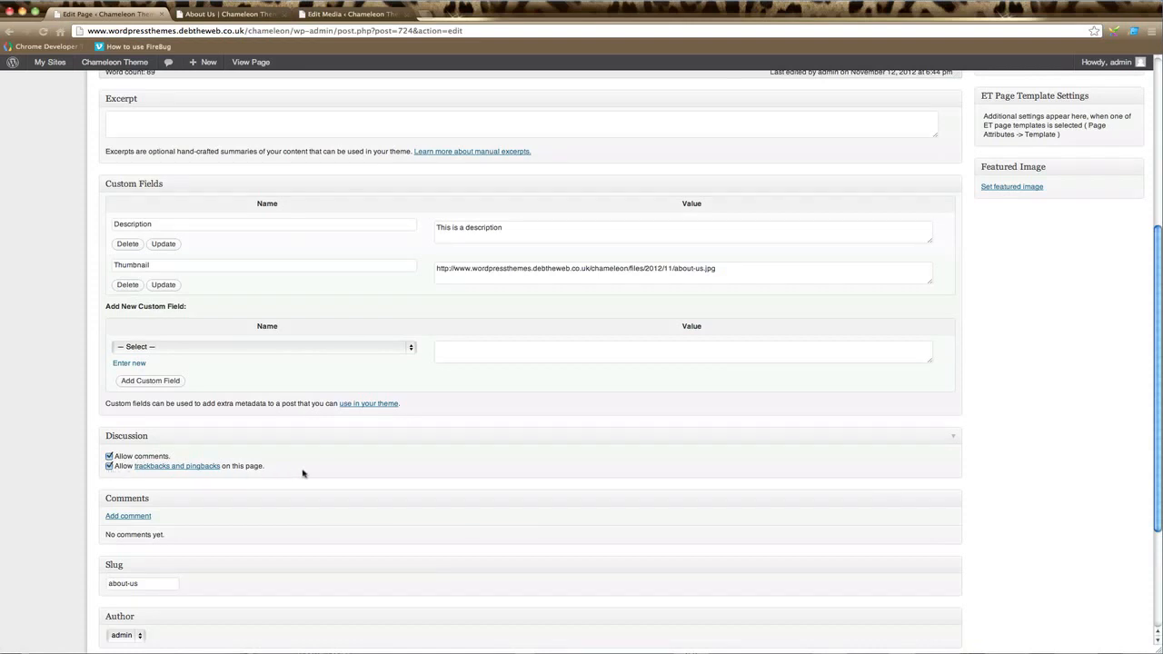
{"action": "scroll", "coordinate": [306, 467], "scroll_direction": "down", "scroll_amount": 2}
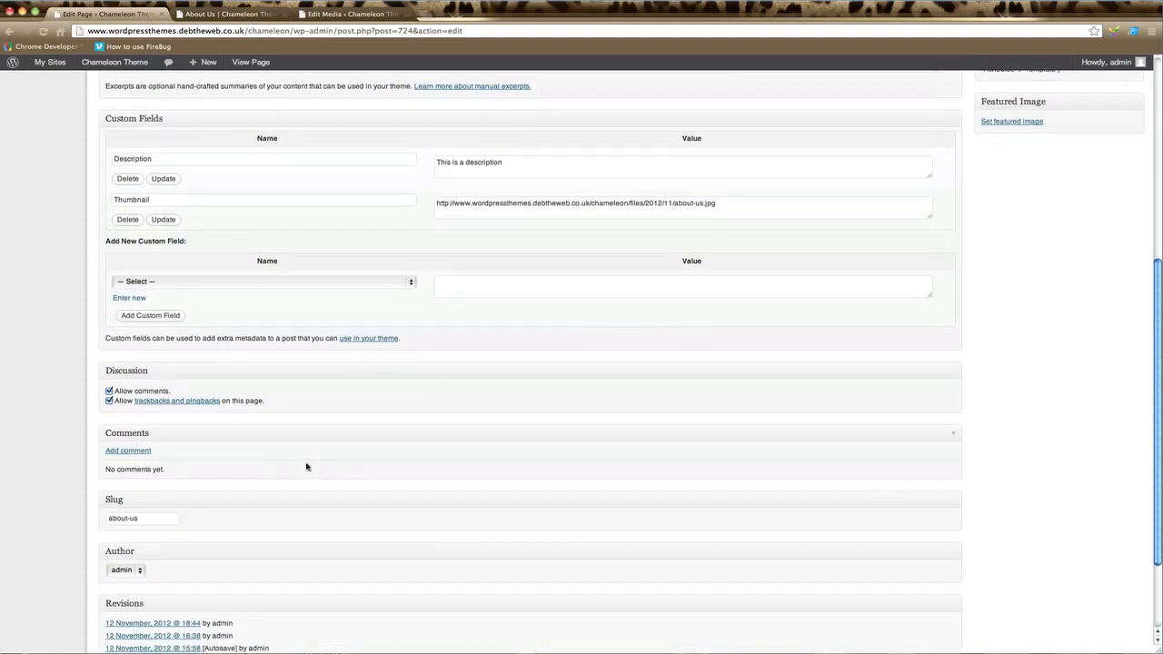
{"action": "left_click", "coordinate": [109, 390]}
{"action": "left_click", "coordinate": [109, 401]}
Look over the About Us page's slug, author and revisions, and view the available parent pages without choosing one.
{"action": "scroll", "coordinate": [336, 428], "scroll_direction": "down", "scroll_amount": 3}
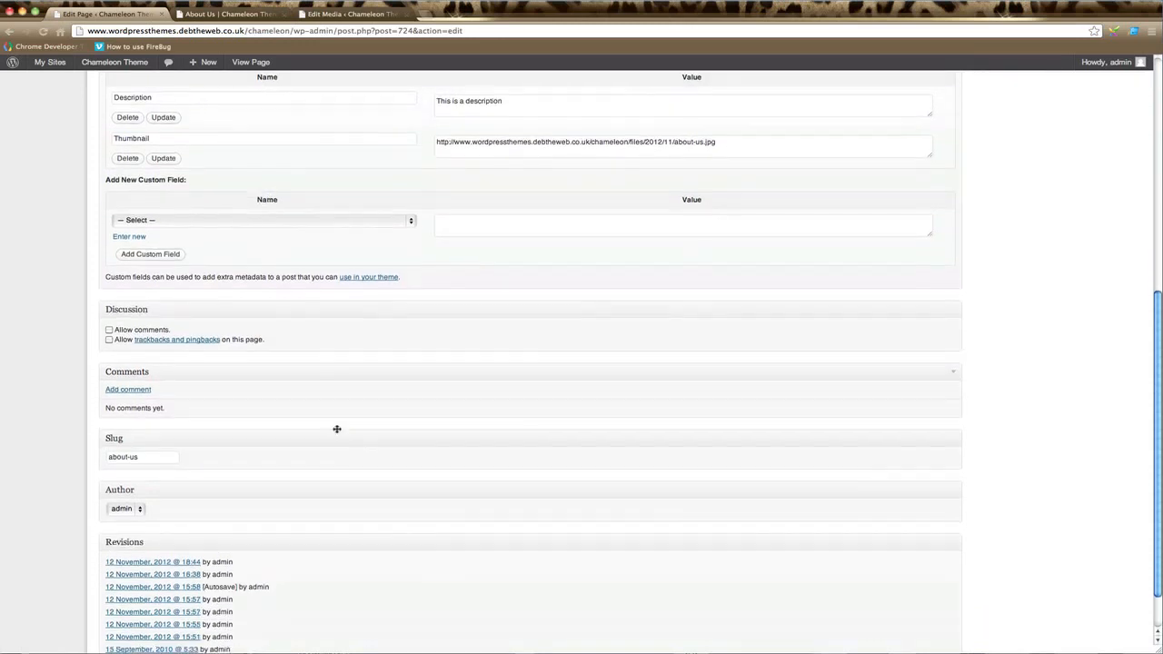
{"action": "left_click", "coordinate": [149, 399]}
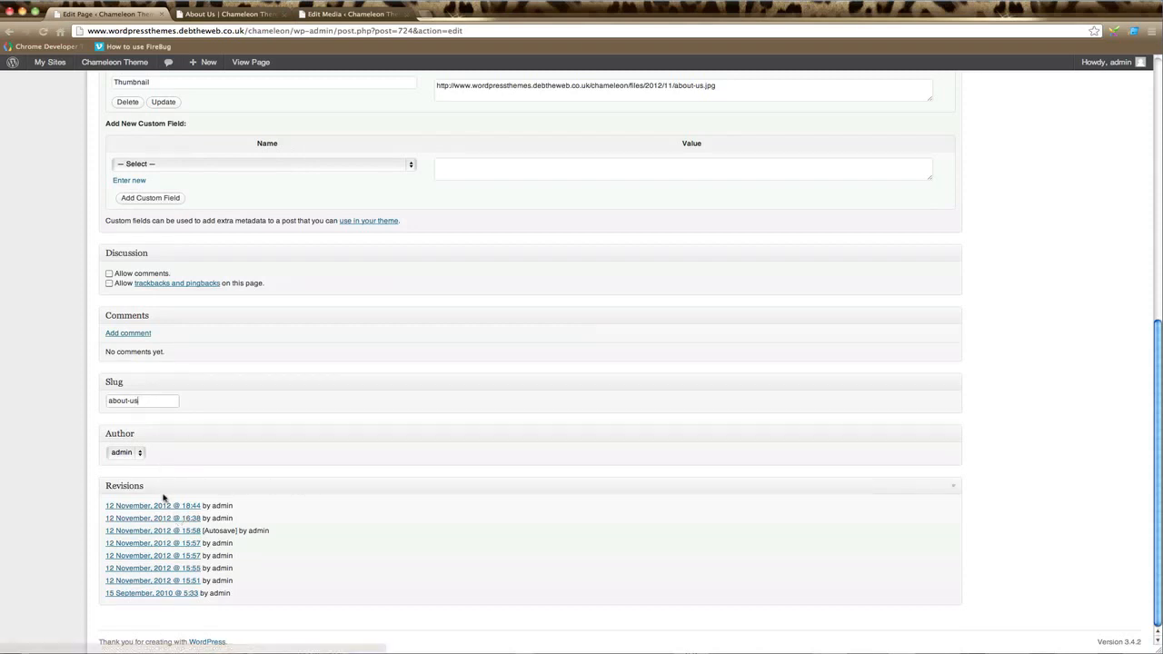
{"action": "scroll", "coordinate": [432, 579], "scroll_direction": "up", "scroll_amount": 15}
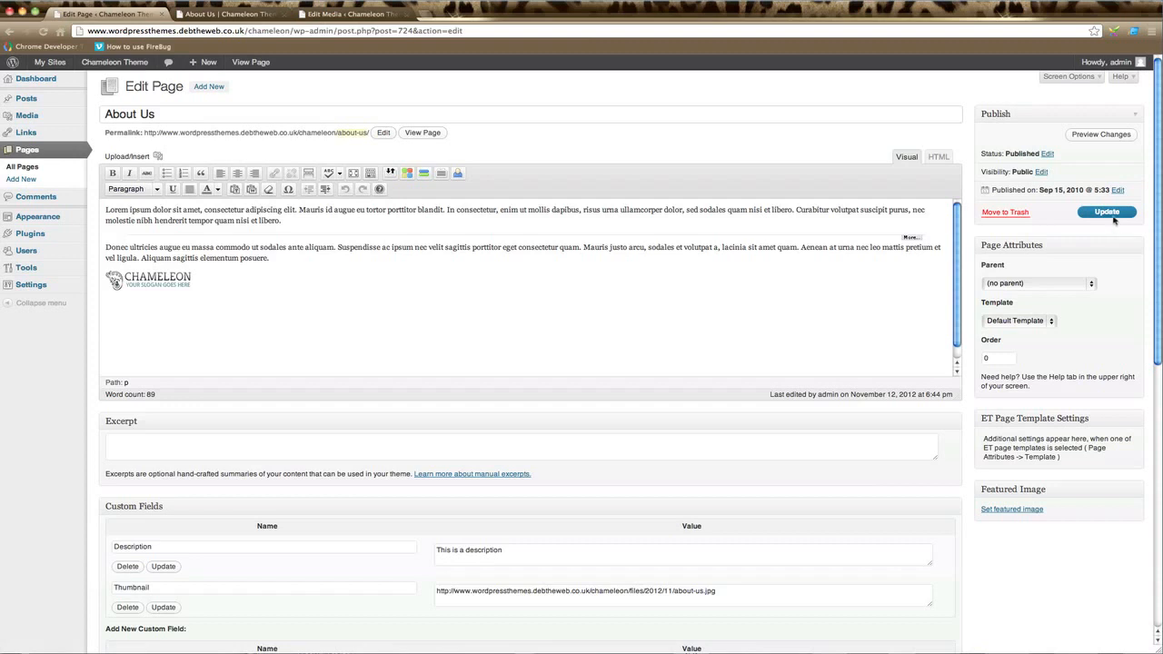
{"action": "left_click", "coordinate": [1069, 287]}
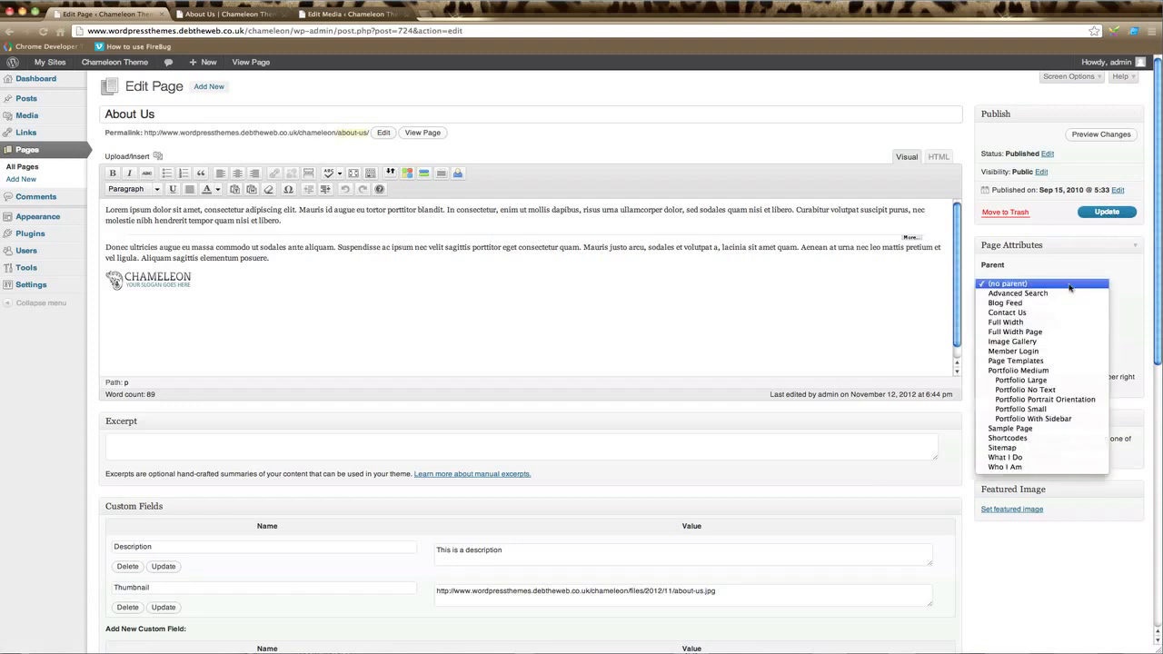
{"action": "left_click", "coordinate": [1069, 287]}
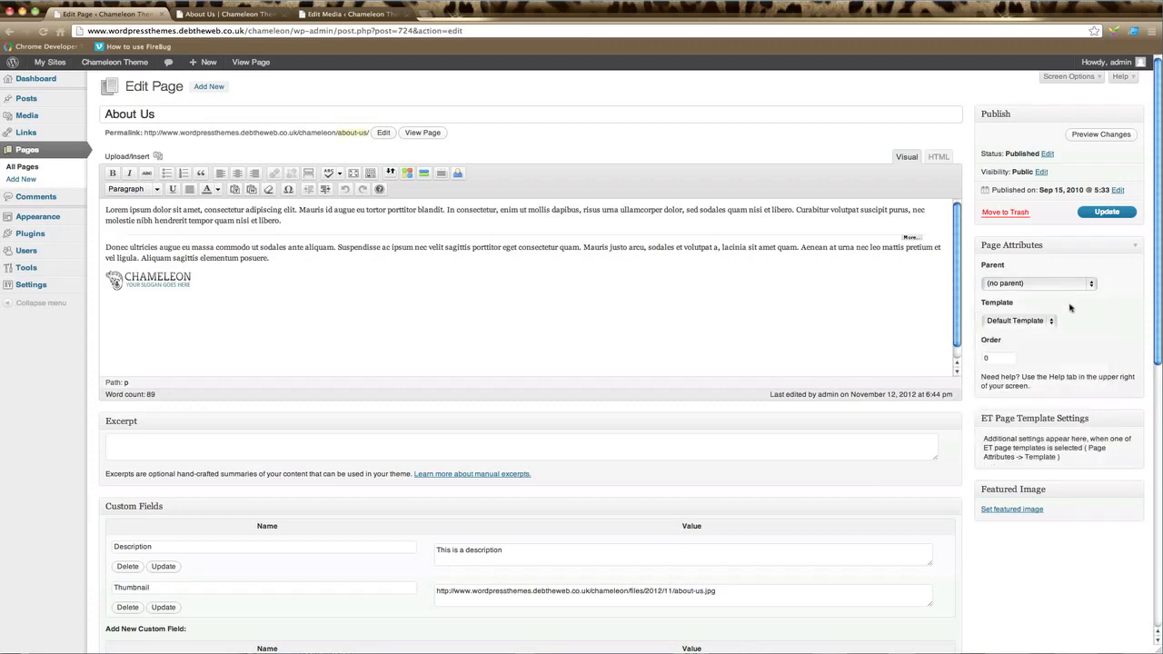
Set the About Us page's template to Full Width Page and update the page.
{"action": "left_click", "coordinate": [1052, 322]}
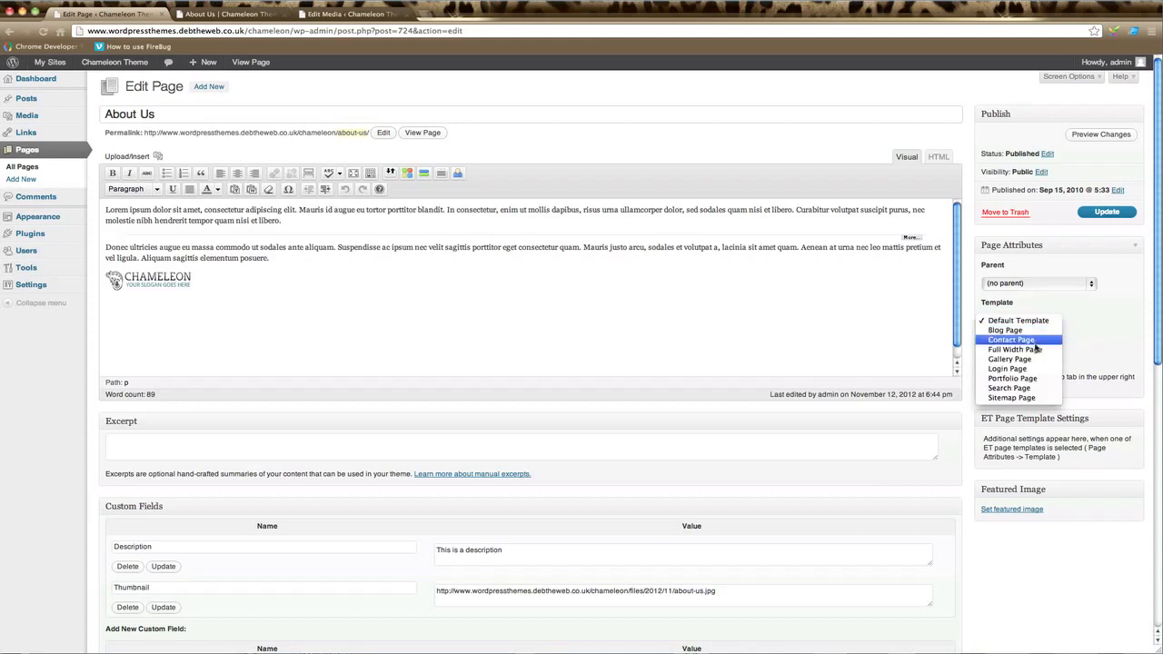
{"action": "left_click", "coordinate": [1034, 353]}
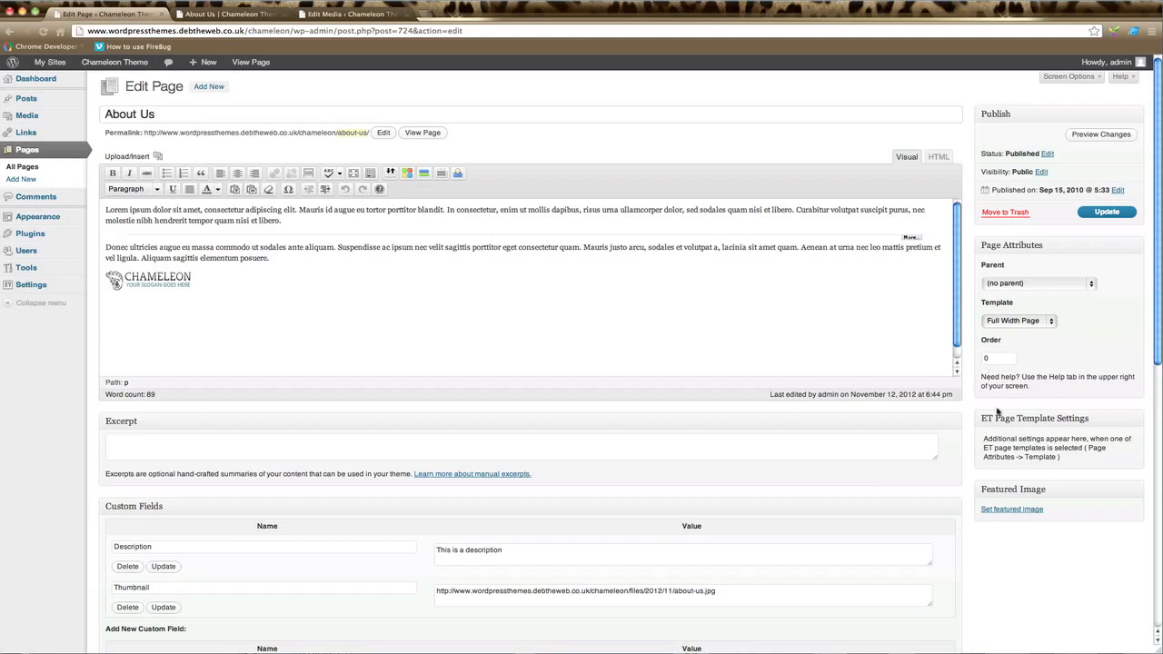
{"action": "left_click", "coordinate": [1117, 212]}
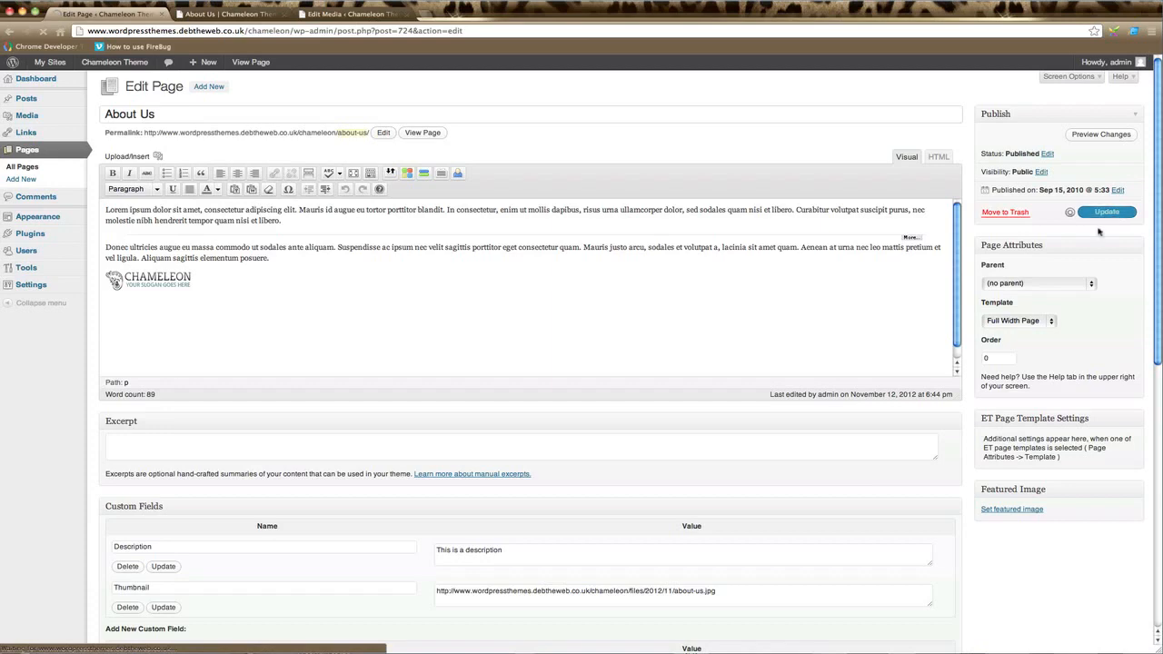
Reload the live About Us page to check its layout and return to its edit screen.
{"action": "left_click", "coordinate": [223, 15]}
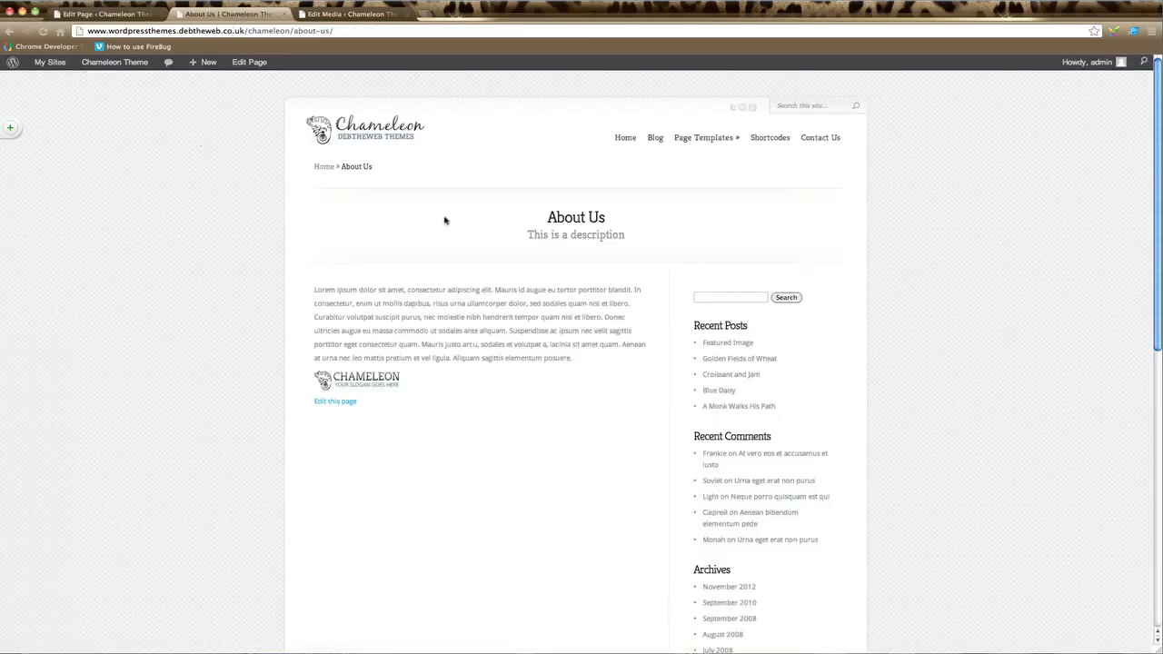
{"action": "left_click", "coordinate": [43, 33]}
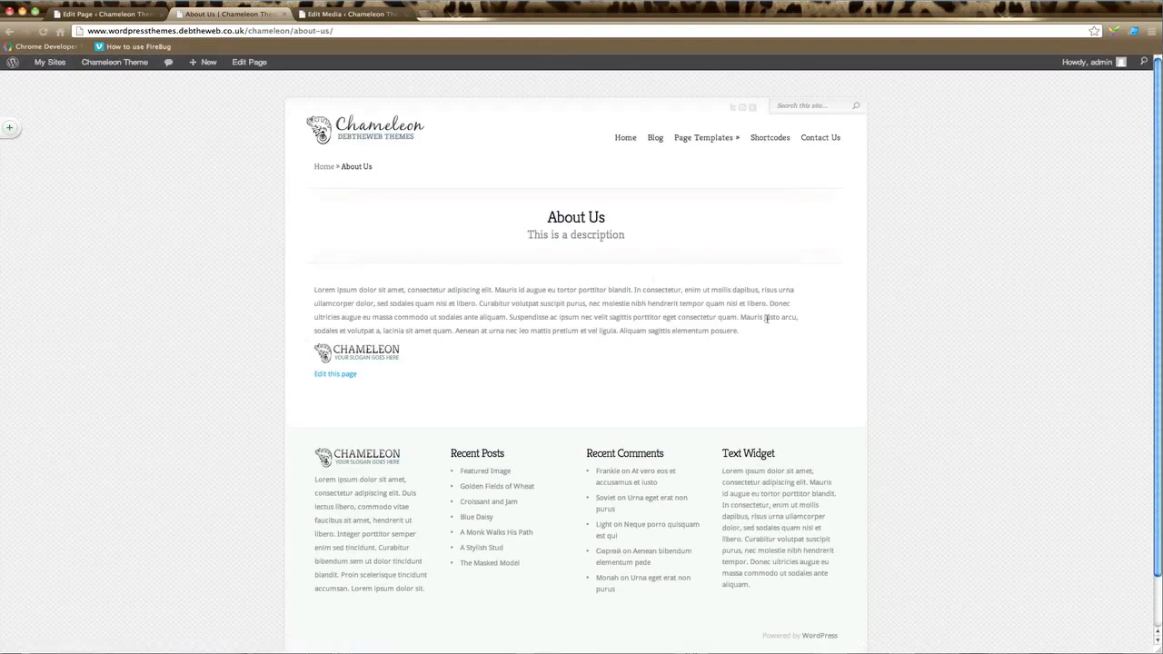
{"action": "left_click", "coordinate": [117, 15]}
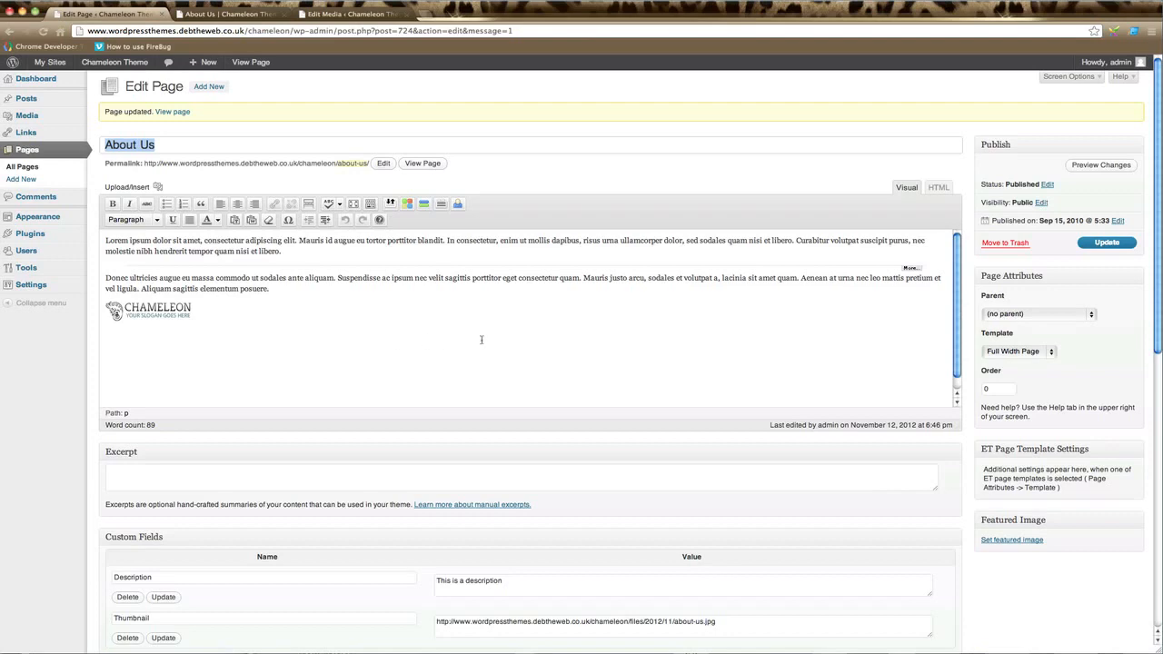
{"action": "scroll", "coordinate": [481, 339], "scroll_direction": "down", "scroll_amount": 4}
{"action": "scroll", "coordinate": [482, 340], "scroll_direction": "up", "scroll_amount": 4}
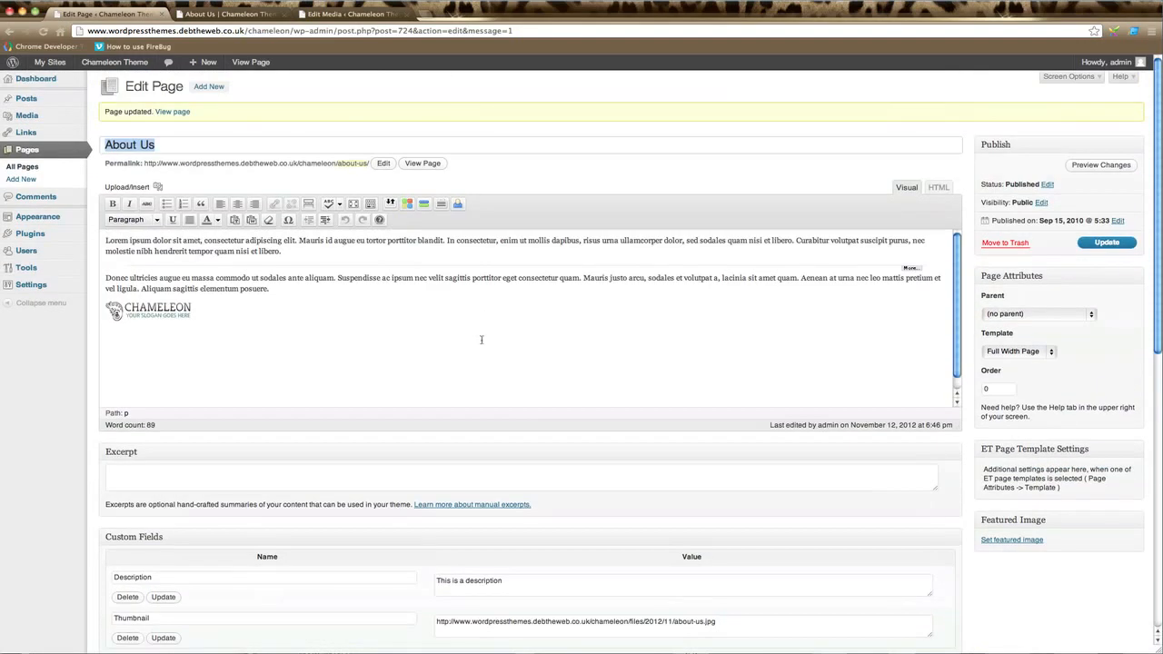